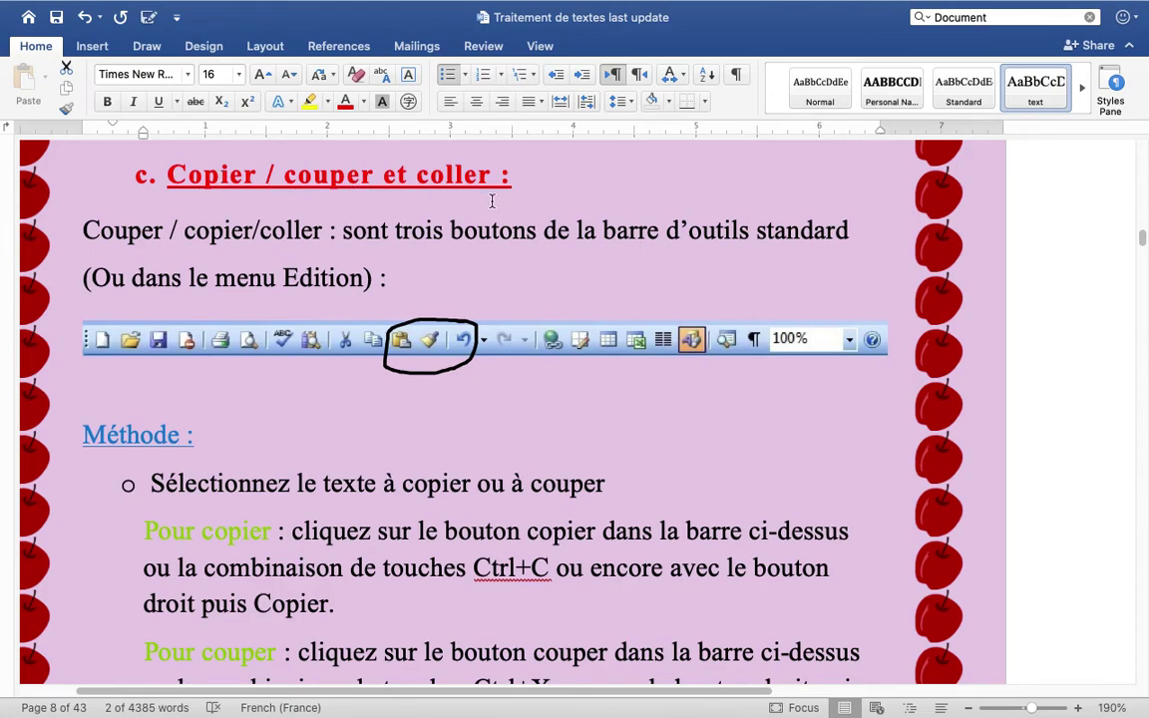
# - Nudge the toolbar picture slightly on the page and deselect it
pyautogui.scroll(-3, 491, 202)
pyautogui.scroll(3, 492, 202)
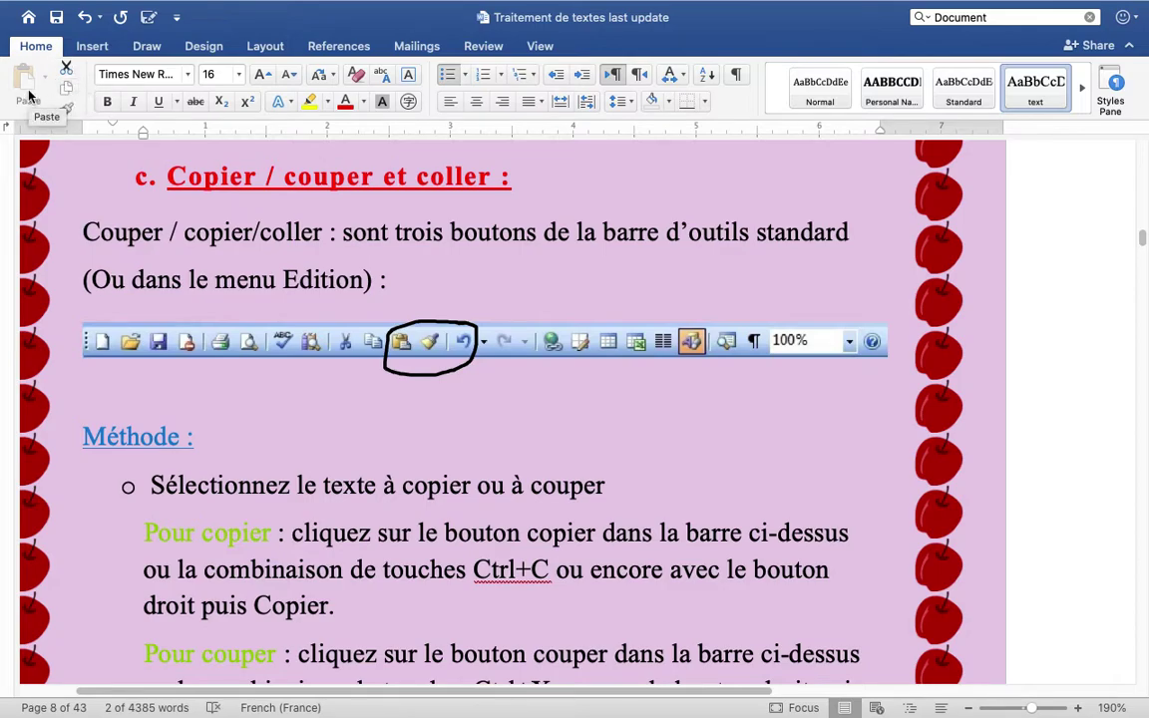
pyautogui.scroll(-3, 210, 289)
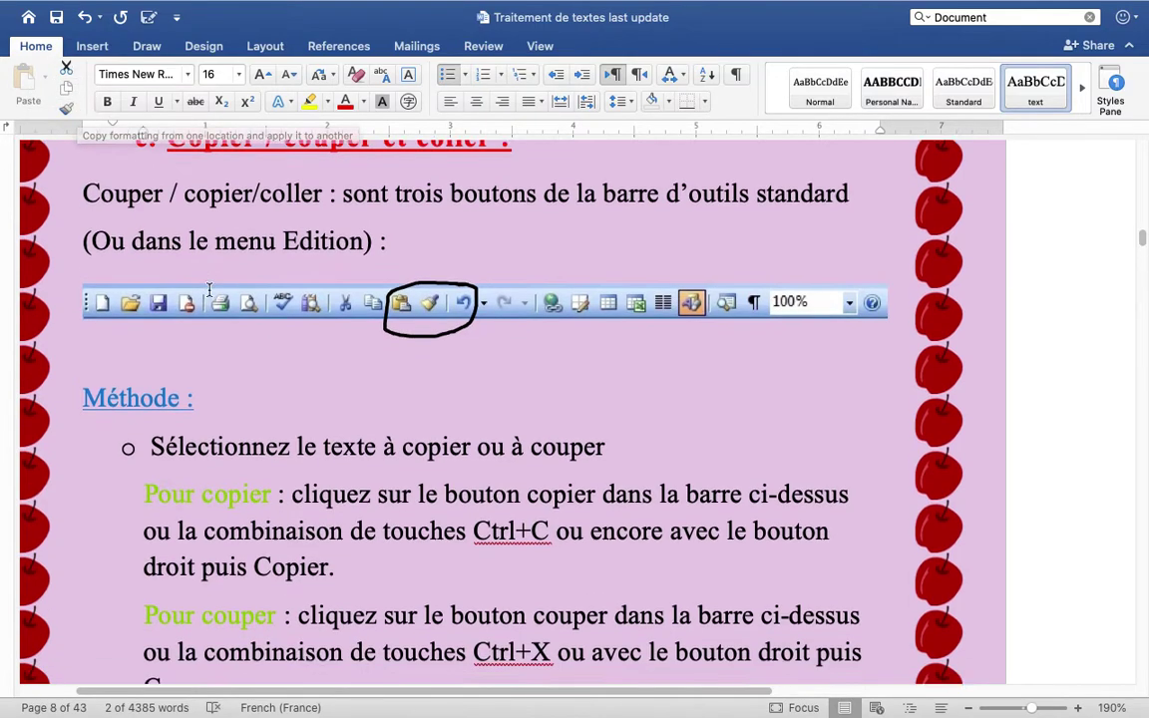
pyautogui.scroll(-2, 210, 289)
pyautogui.scroll(-1, 209, 289)
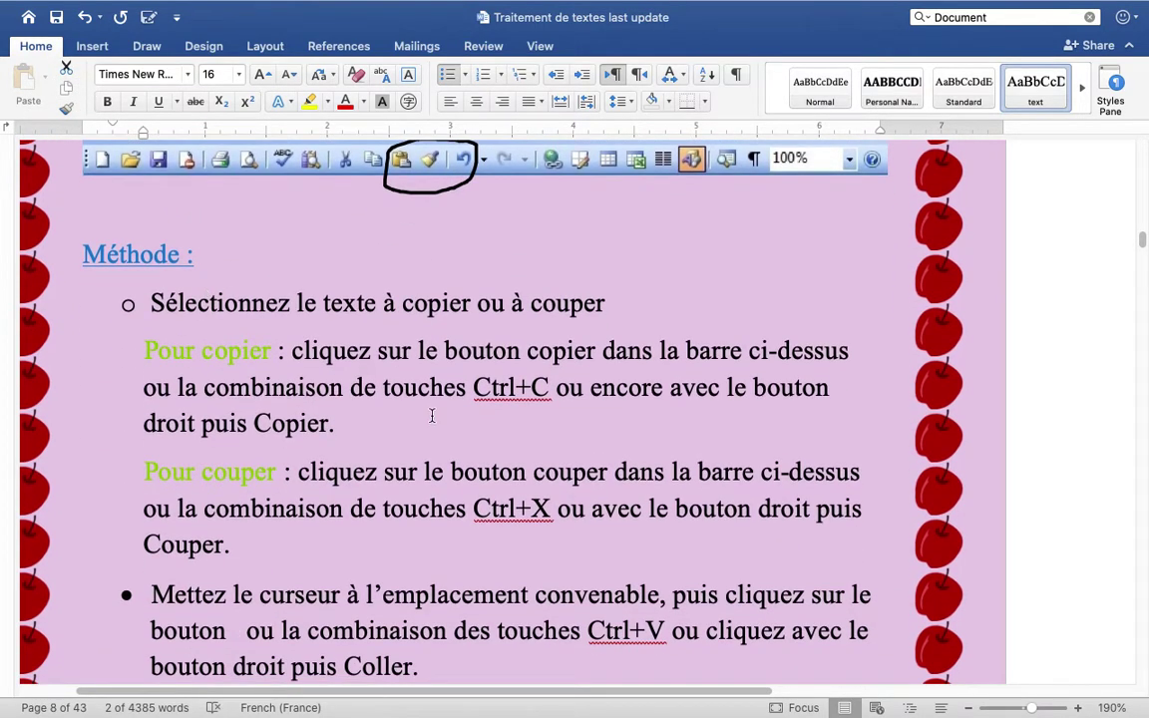
pyautogui.scroll(2, 449, 269)
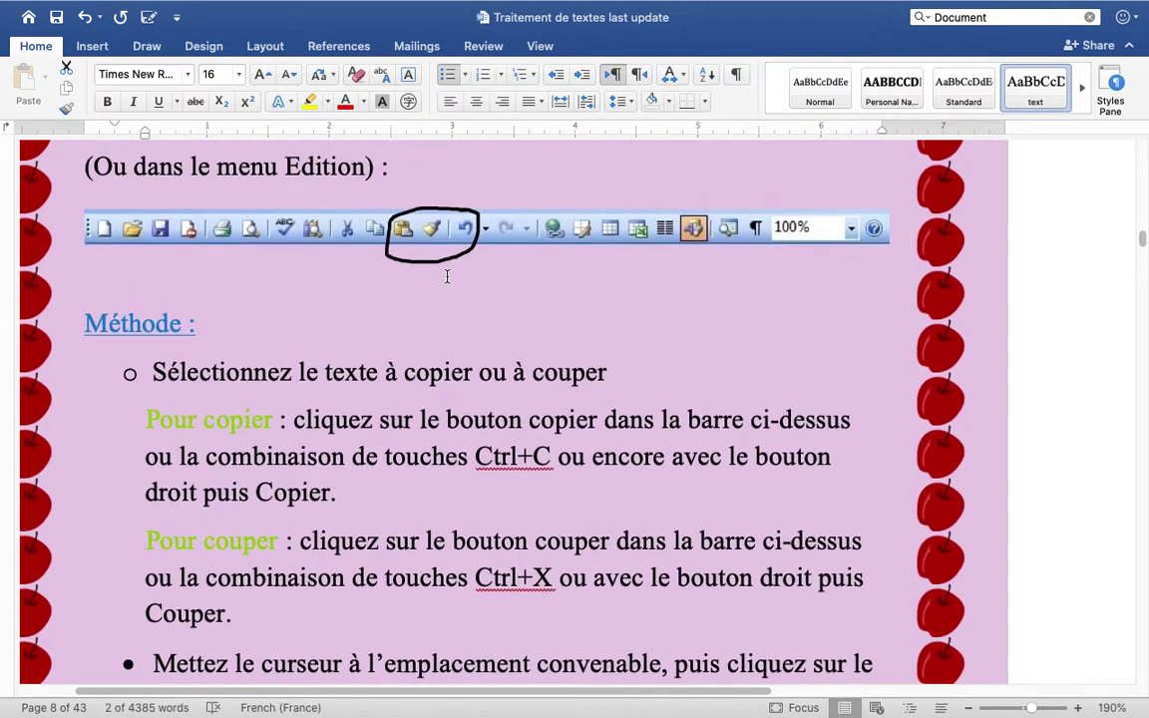
pyautogui.scroll(1, 399, 265)
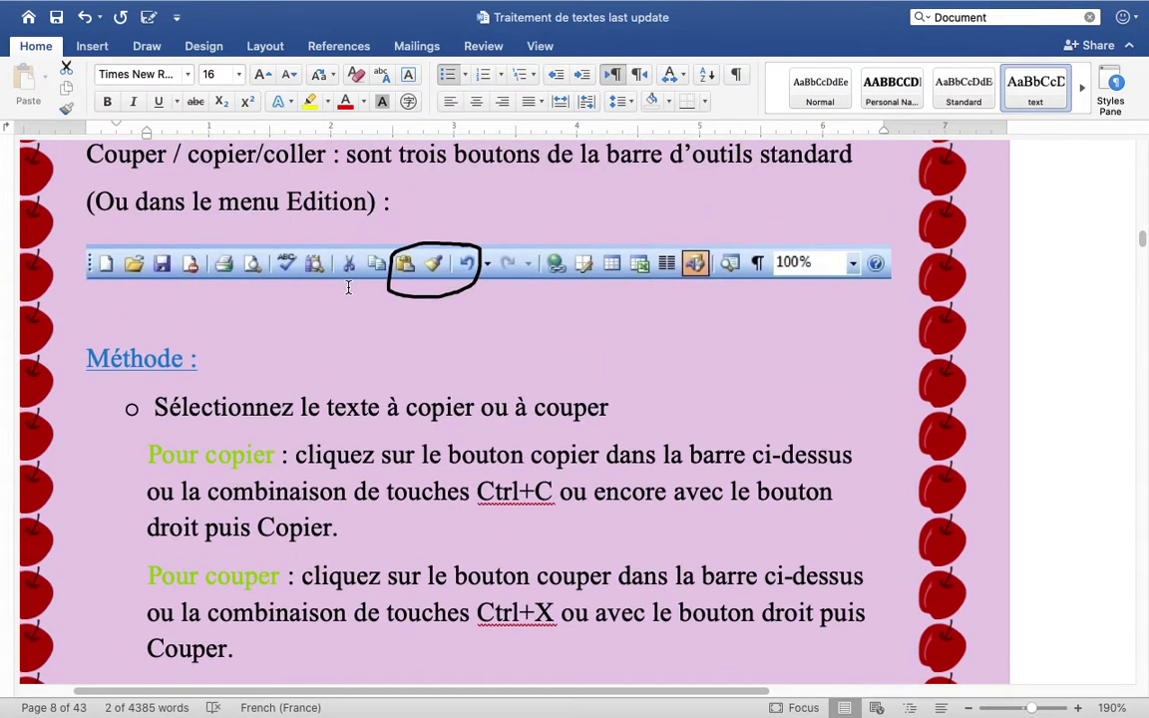
pyautogui.moveTo(461, 264)
pyautogui.mouseDown()
pyautogui.moveTo(482, 265)
pyautogui.moveTo(469, 267)
pyautogui.mouseUp()
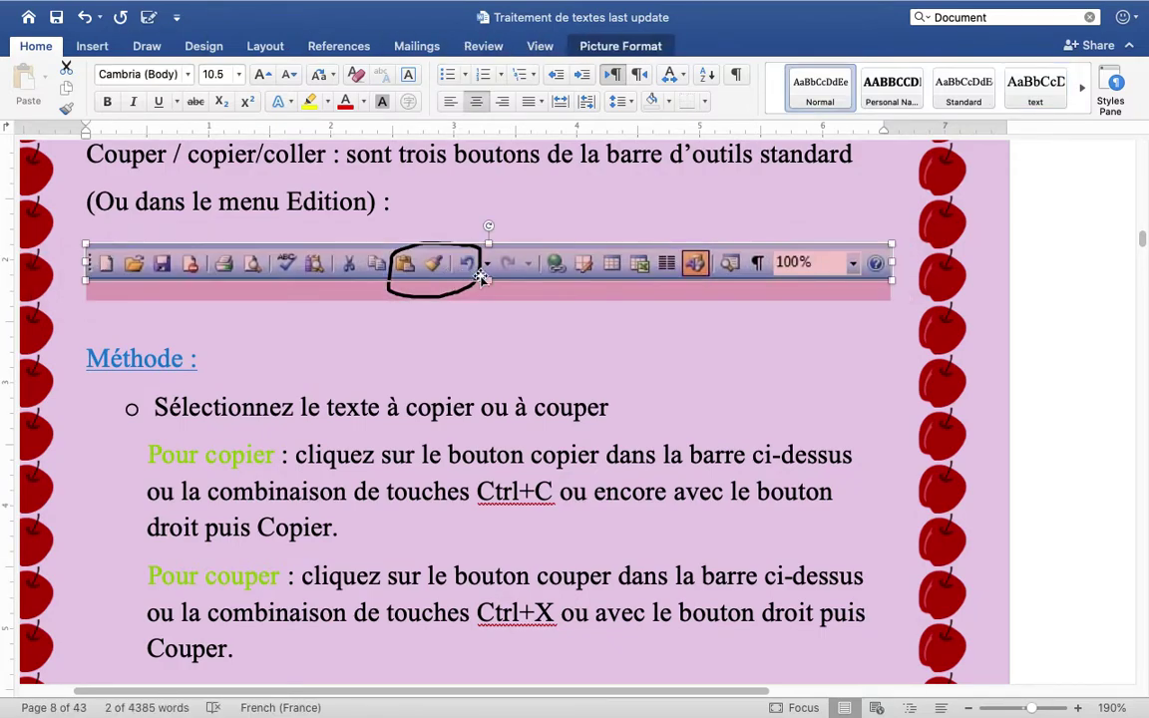
pyautogui.click(475, 317)
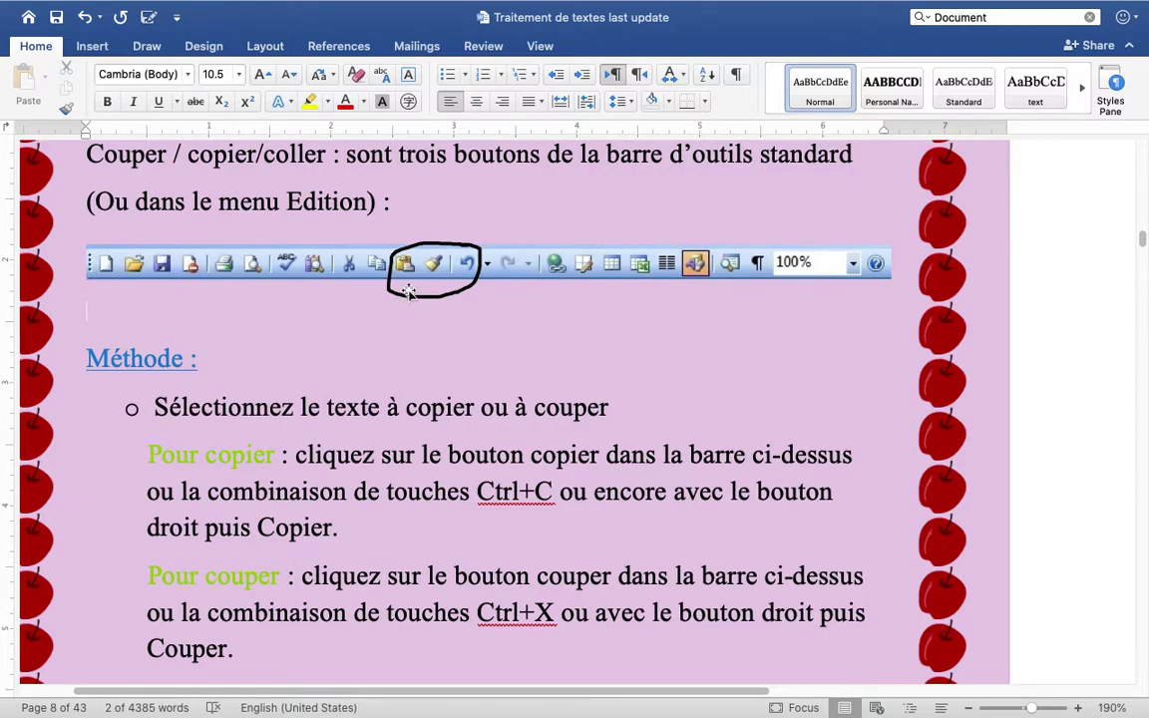
# - Highlight 'le texte à copier ou à couper', then copy the word 'Ctrl' from Ctrl+C
pyautogui.scroll(-4, 408, 299)
pyautogui.scroll(-2, 408, 290)
pyautogui.scroll(2, 408, 290)
pyautogui.scroll(1, 404, 294)
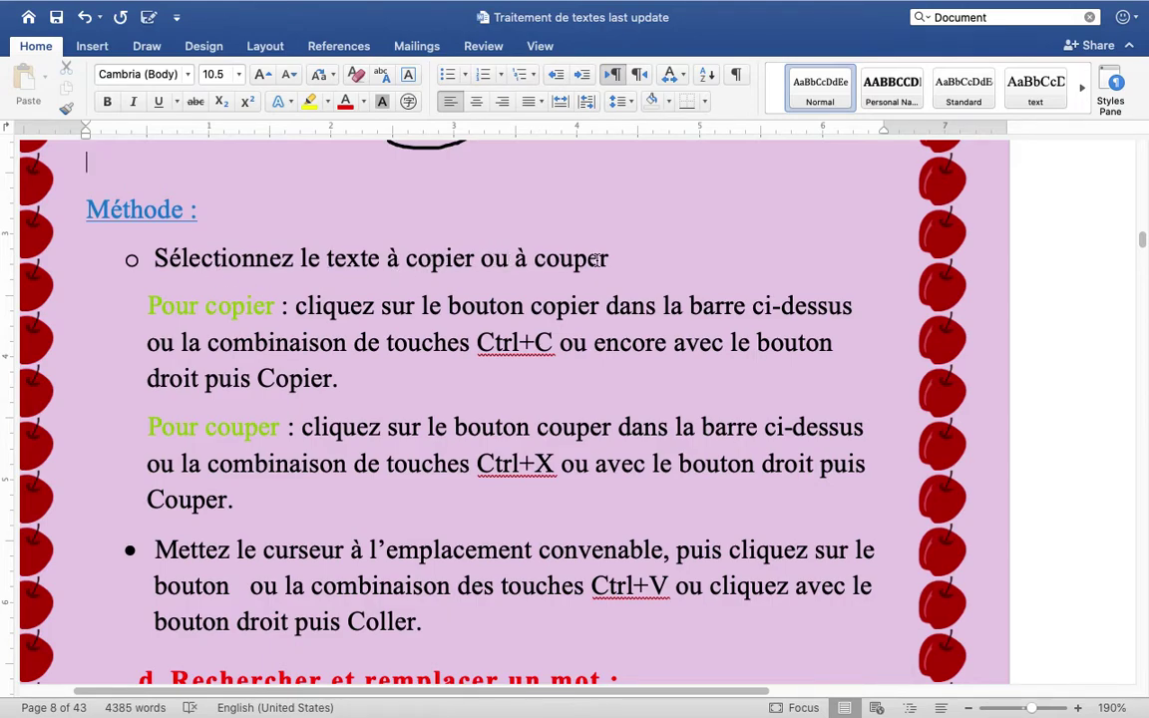
pyautogui.moveTo(610, 260); pyautogui.dragTo(302, 257)
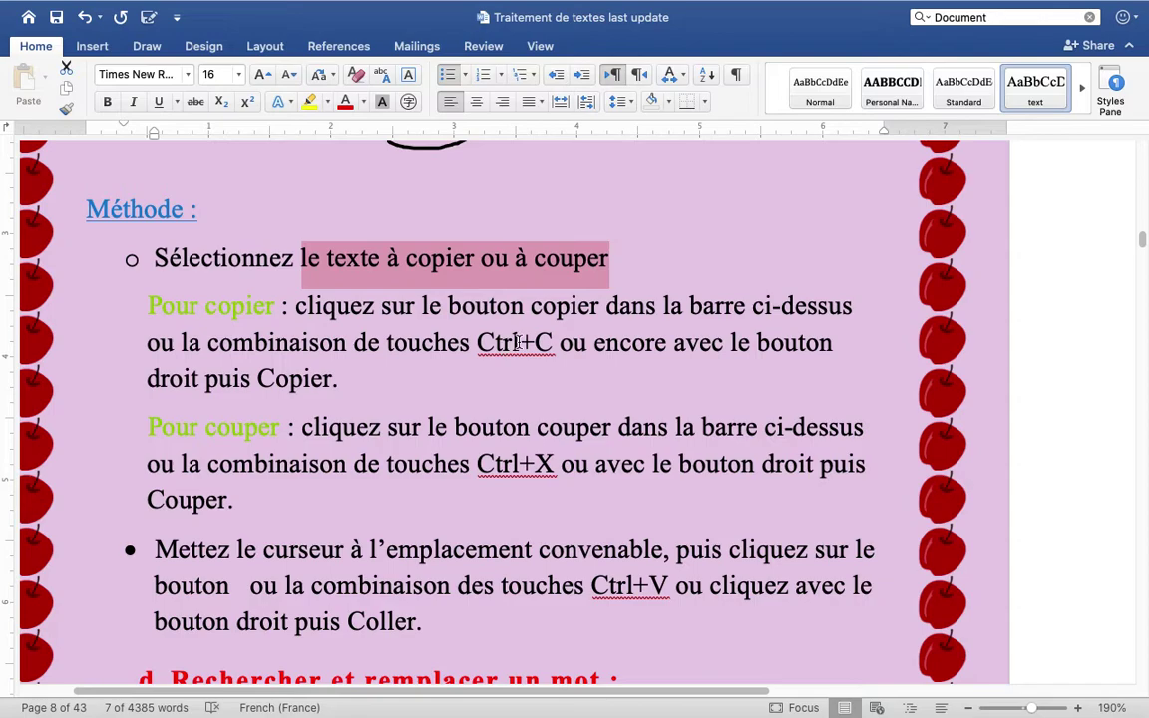
pyautogui.moveTo(519, 342); pyautogui.dragTo(477, 342)
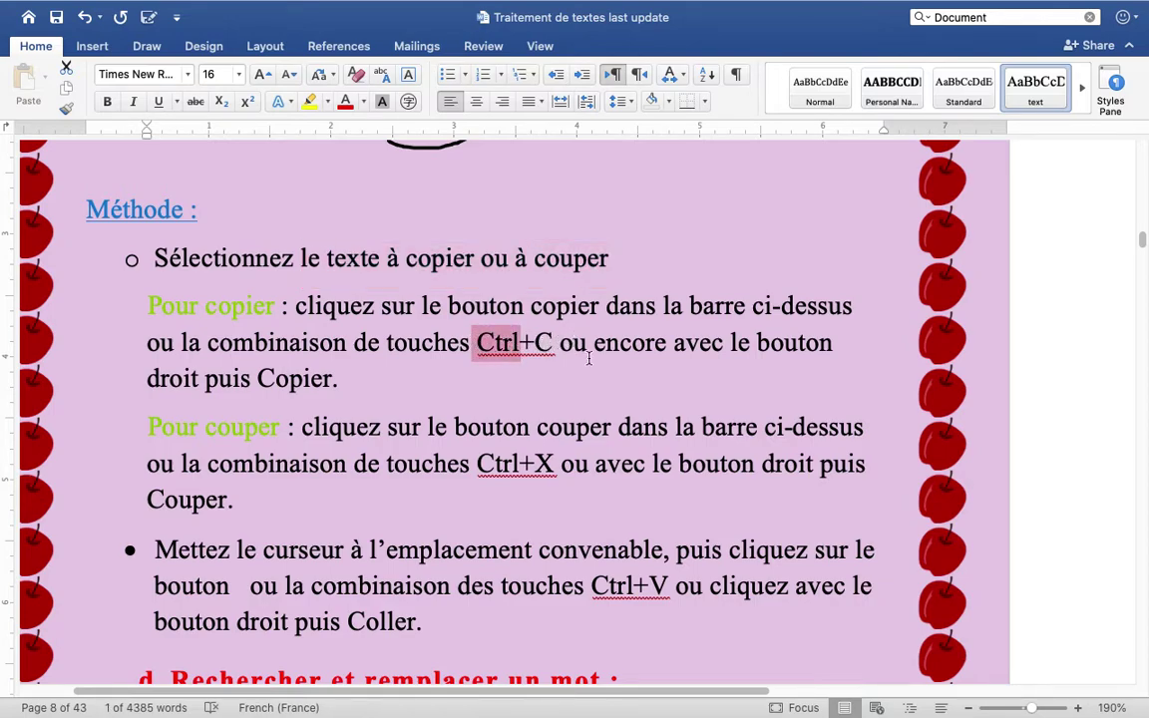
pyautogui.press('super+c')
# - Type a test 'Ctrl' after 'Copier.', erase it, and select 'touches Ctrl+C'
pyautogui.click(374, 387)
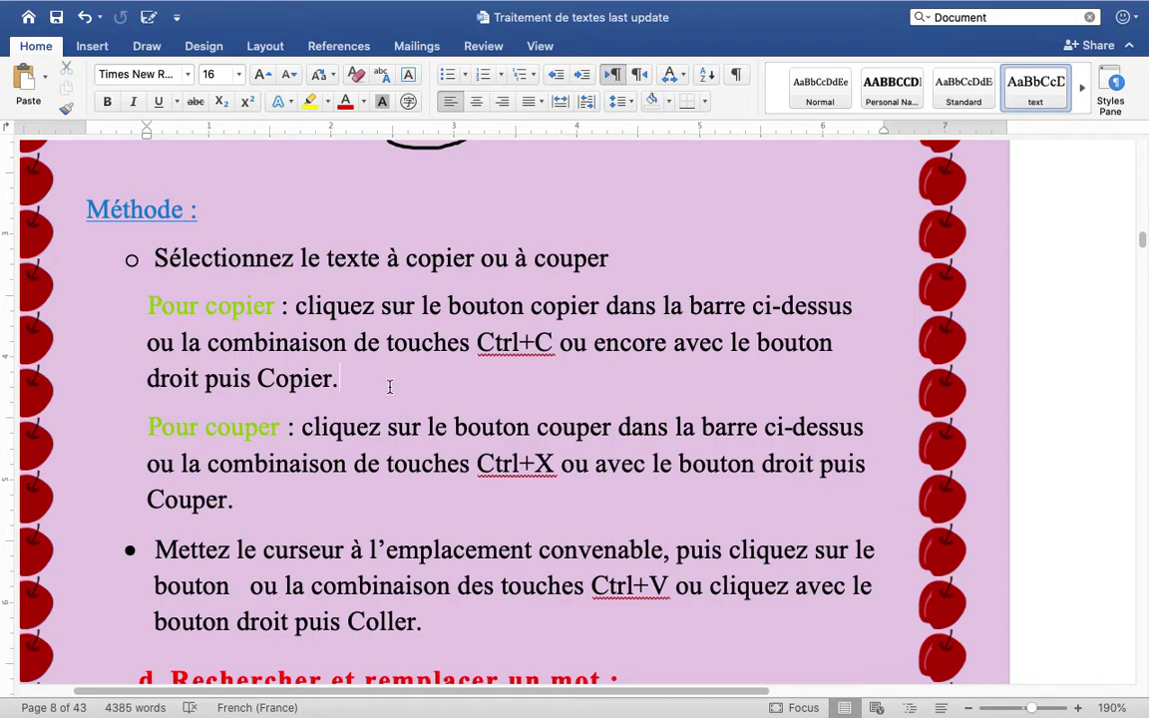
pyautogui.write('Ctrl')
pyautogui.press('BackSpace')
pyautogui.press('BackSpace')
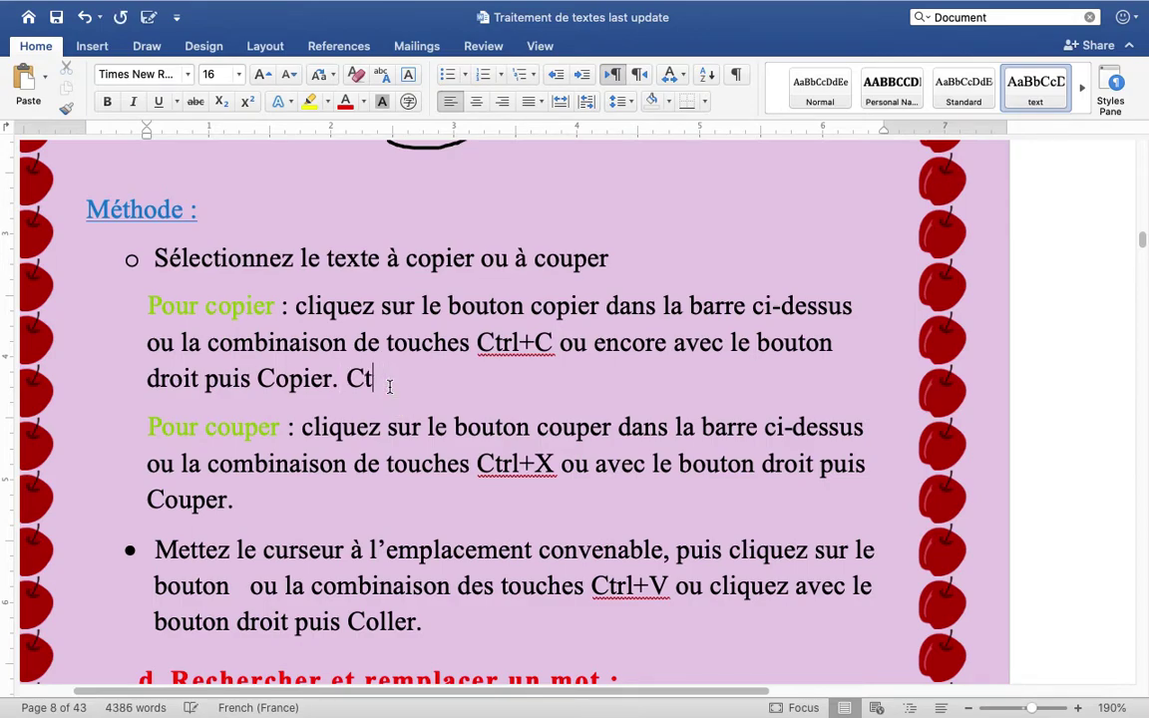
pyautogui.press('BackSpace')
pyautogui.press('BackSpace')
pyautogui.press('BackSpace')
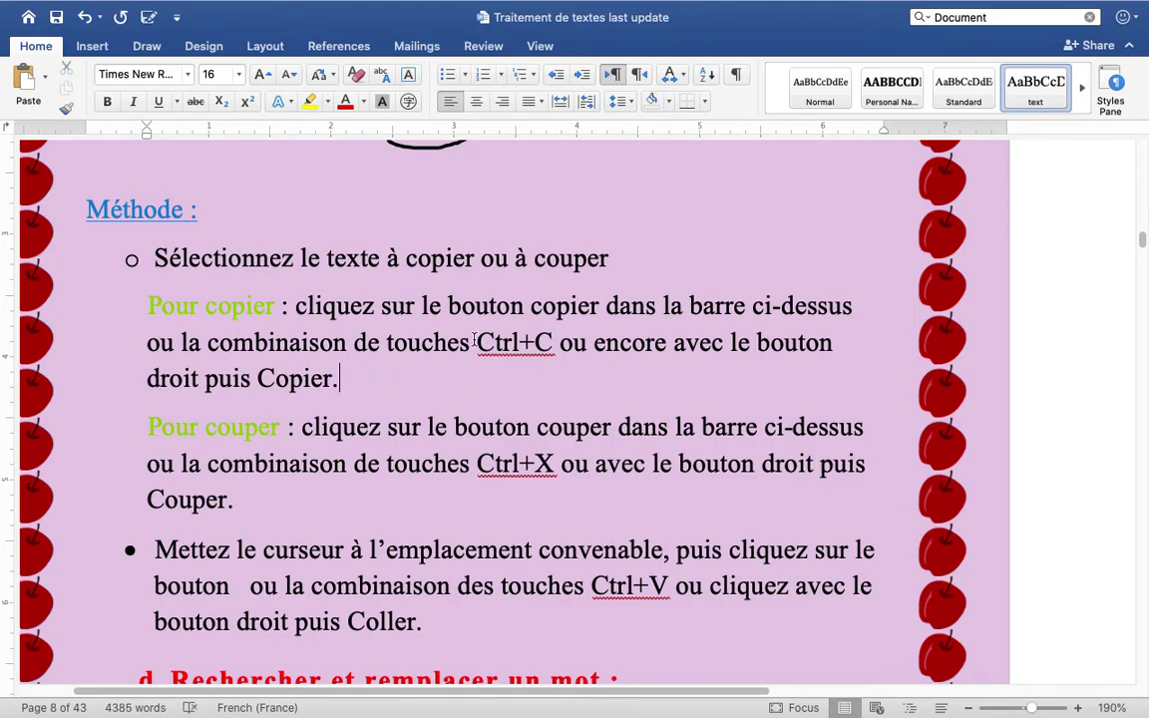
pyautogui.moveTo(475, 342); pyautogui.dragTo(538, 341)
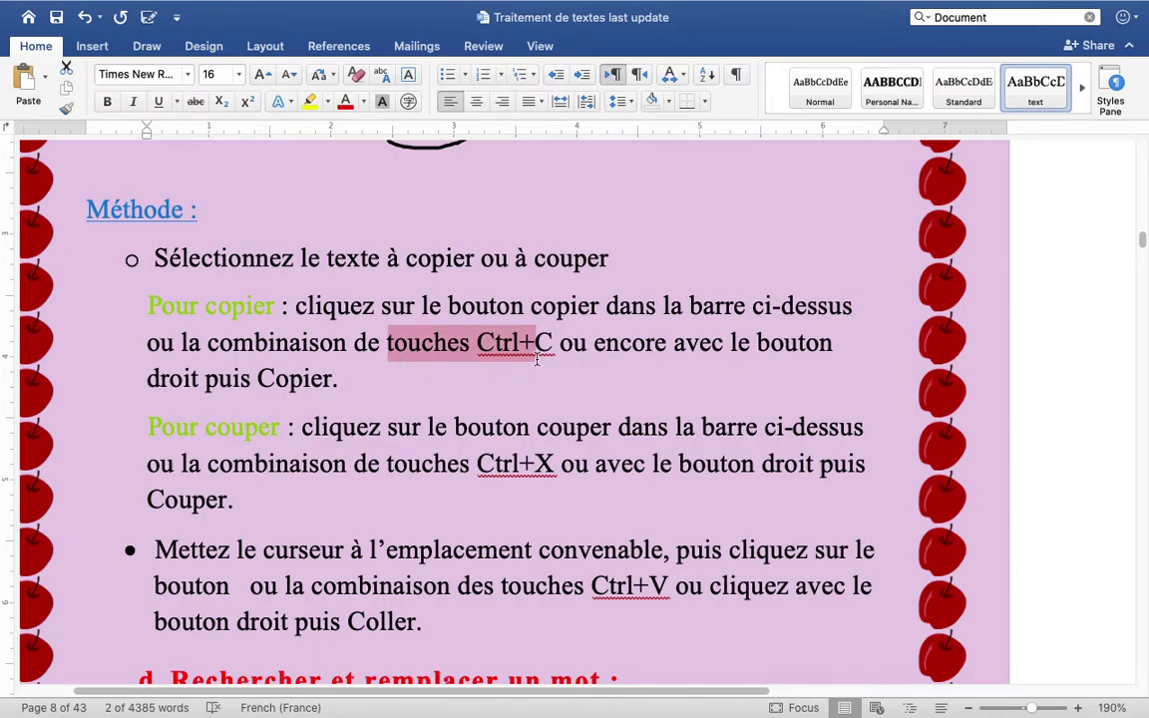
# - Copy 'Ctrl+C ou encore avec' via the right-click menu and place the cursor after 'Copier.'
pyautogui.moveTo(712, 342); pyautogui.dragTo(479, 349)
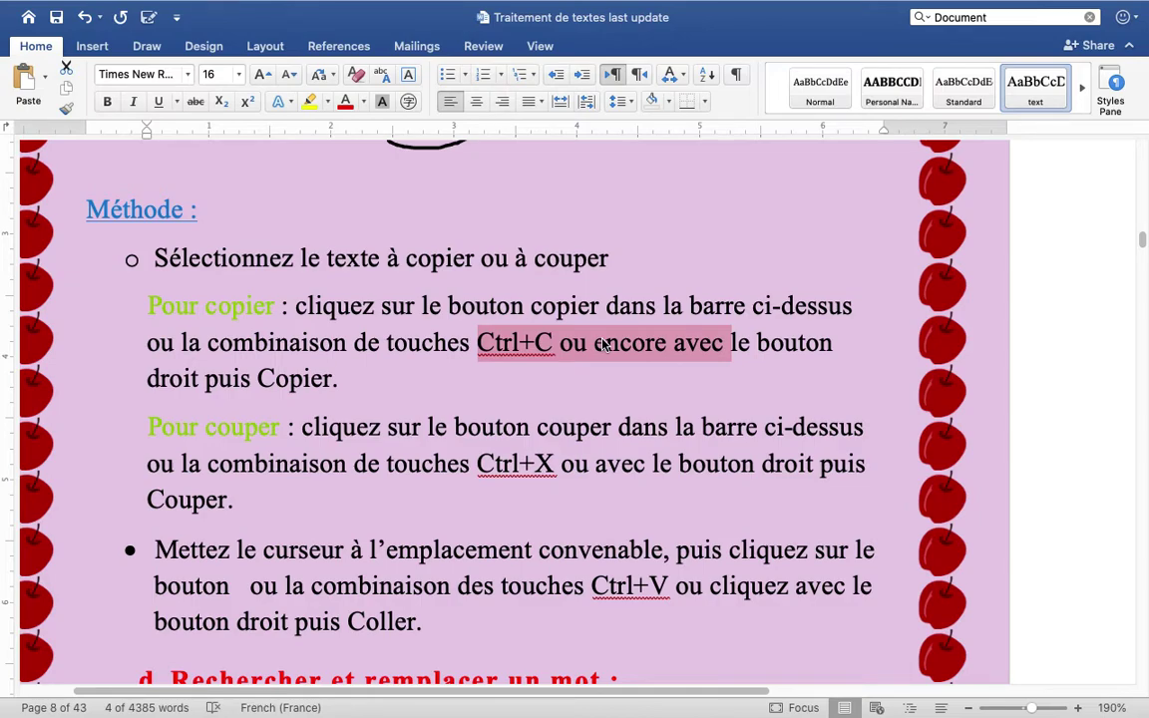
pyautogui.rightClick(602, 344)
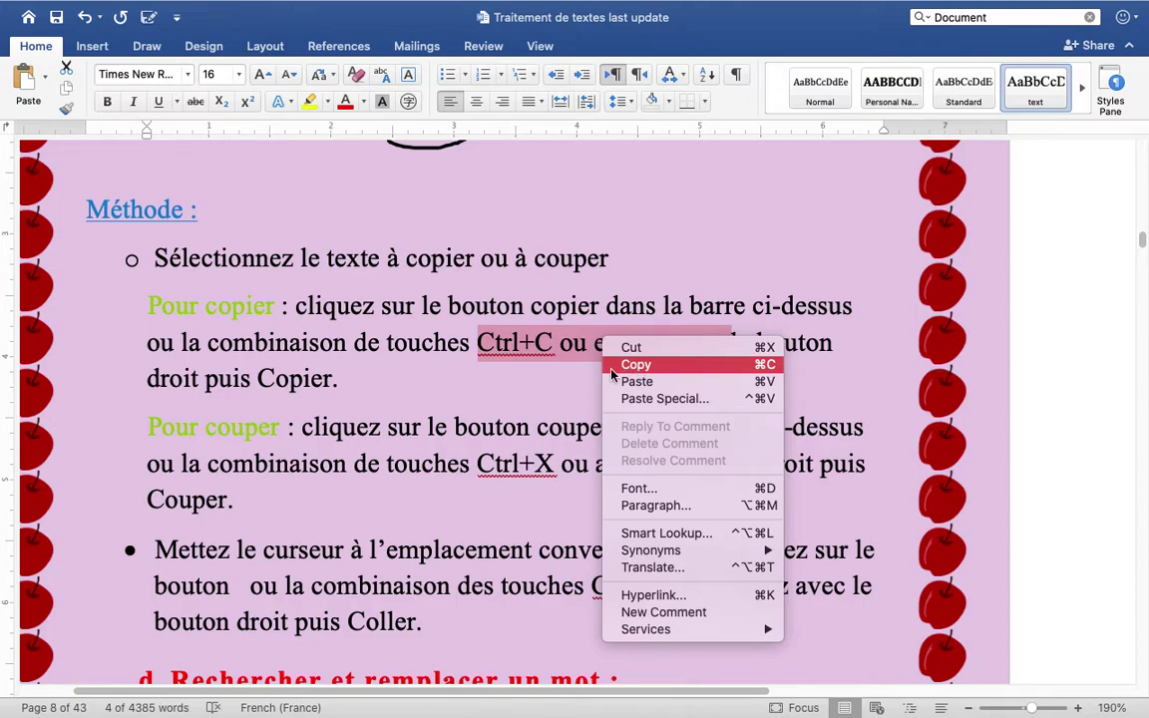
pyautogui.click(685, 365)
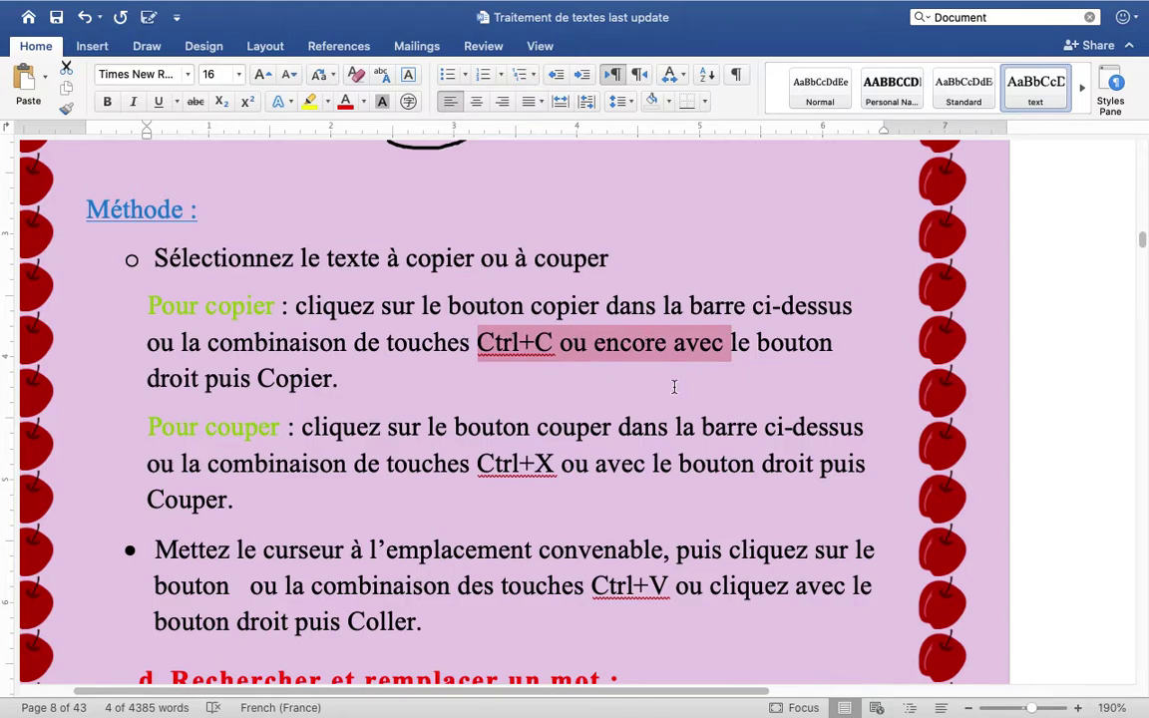
pyautogui.scroll(-3, 537, 412)
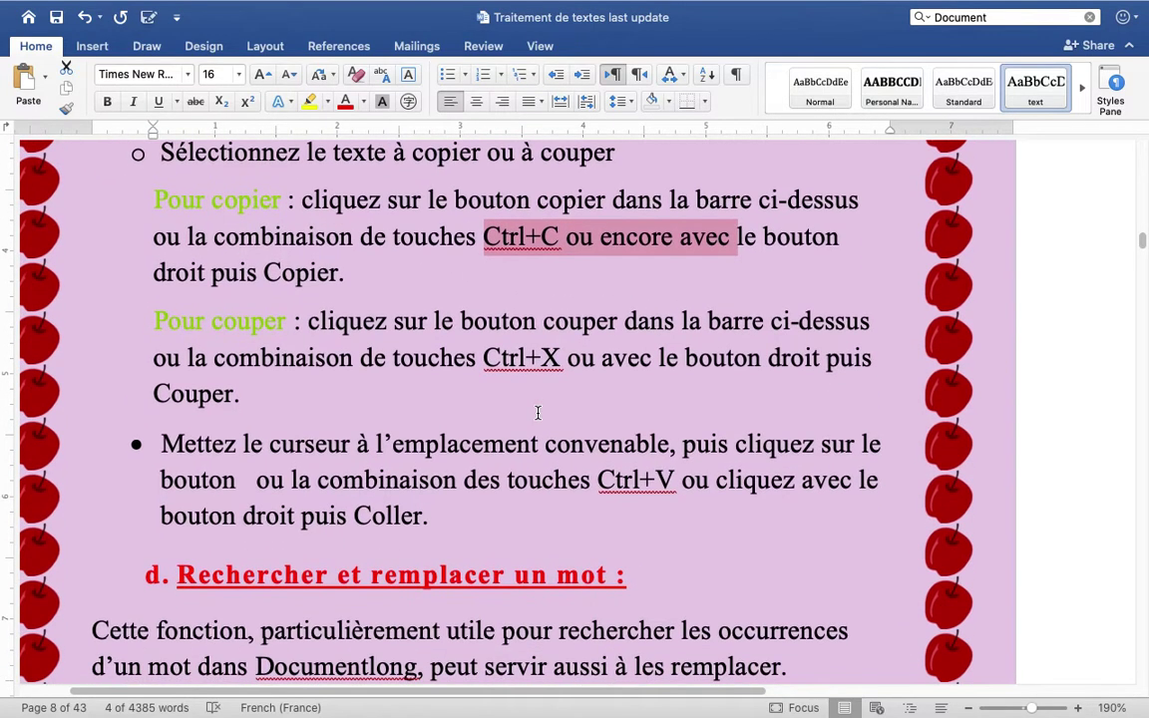
pyautogui.scroll(-2, 537, 412)
pyautogui.scroll(-1, 537, 412)
pyautogui.scroll(1, 538, 412)
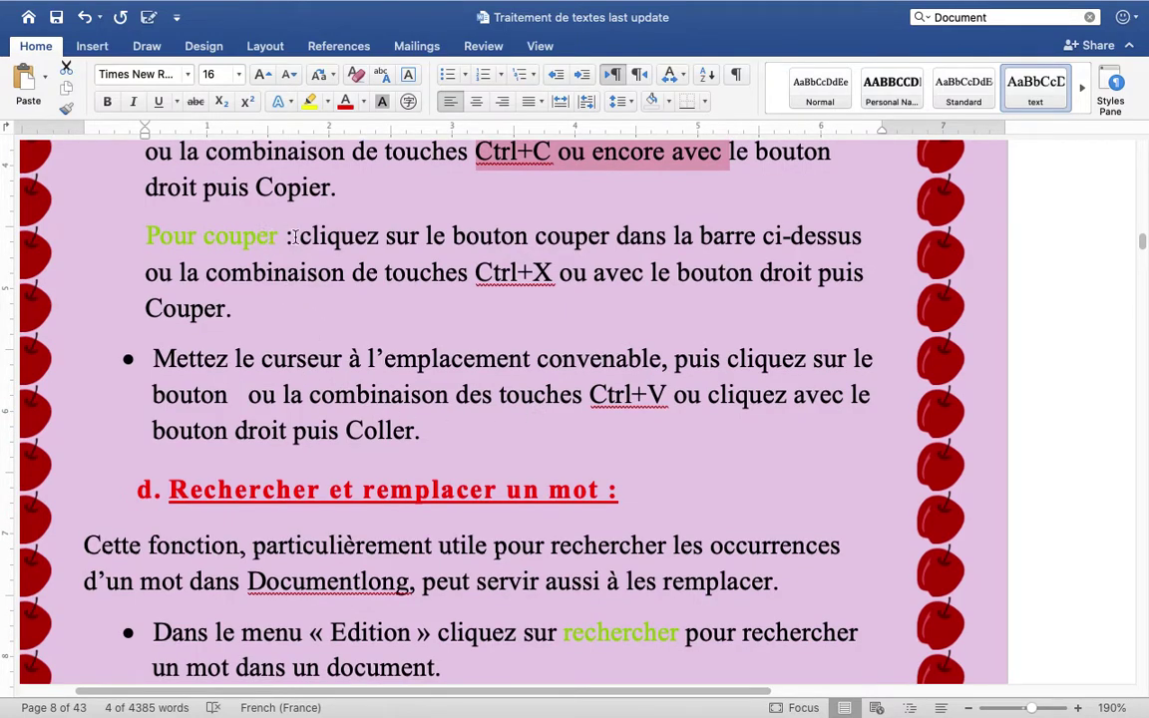
pyautogui.scroll(1, 340, 248)
pyautogui.scroll(3, 340, 248)
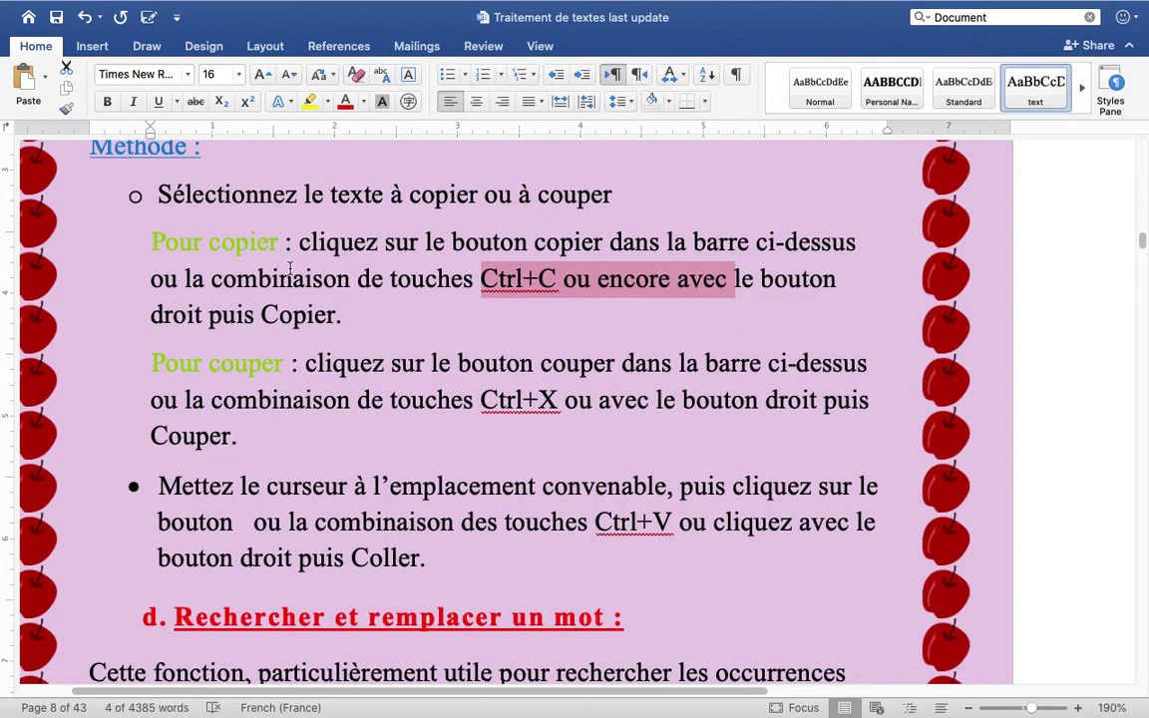
pyautogui.click(365, 317)
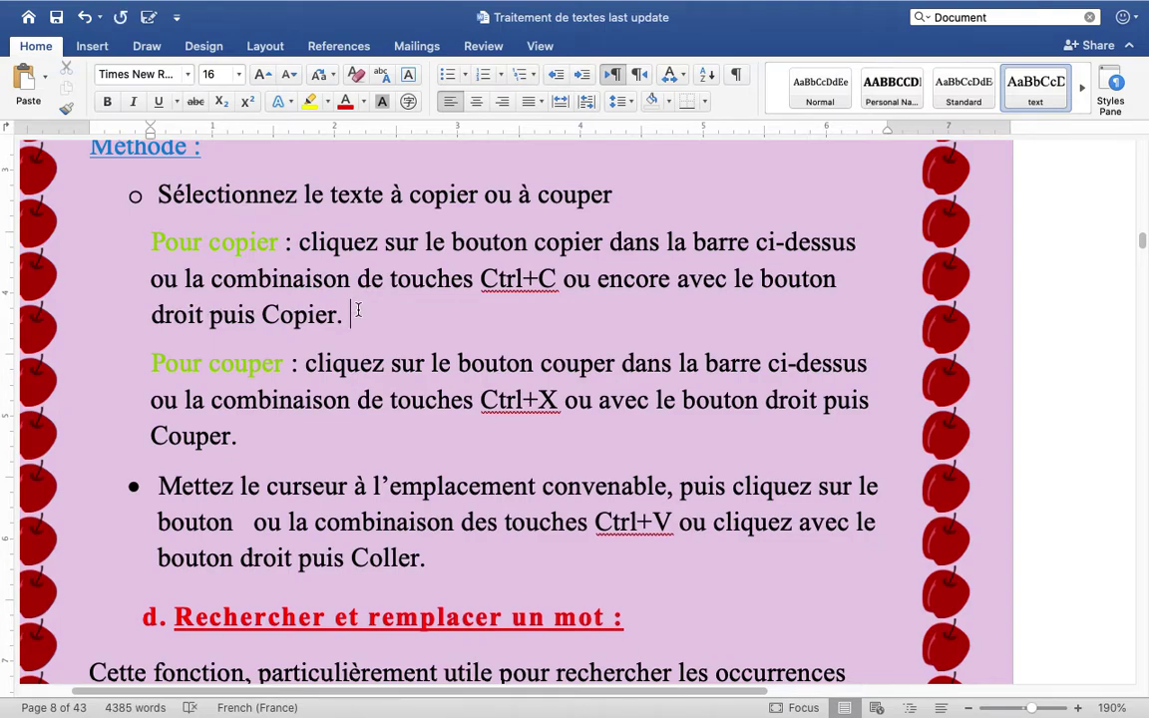
# - Paste 'Ctrl+C ou encore avec' after 'Copier.' with Cmd+V and ribbon Paste, then add a blank line
pyautogui.press('super+v')
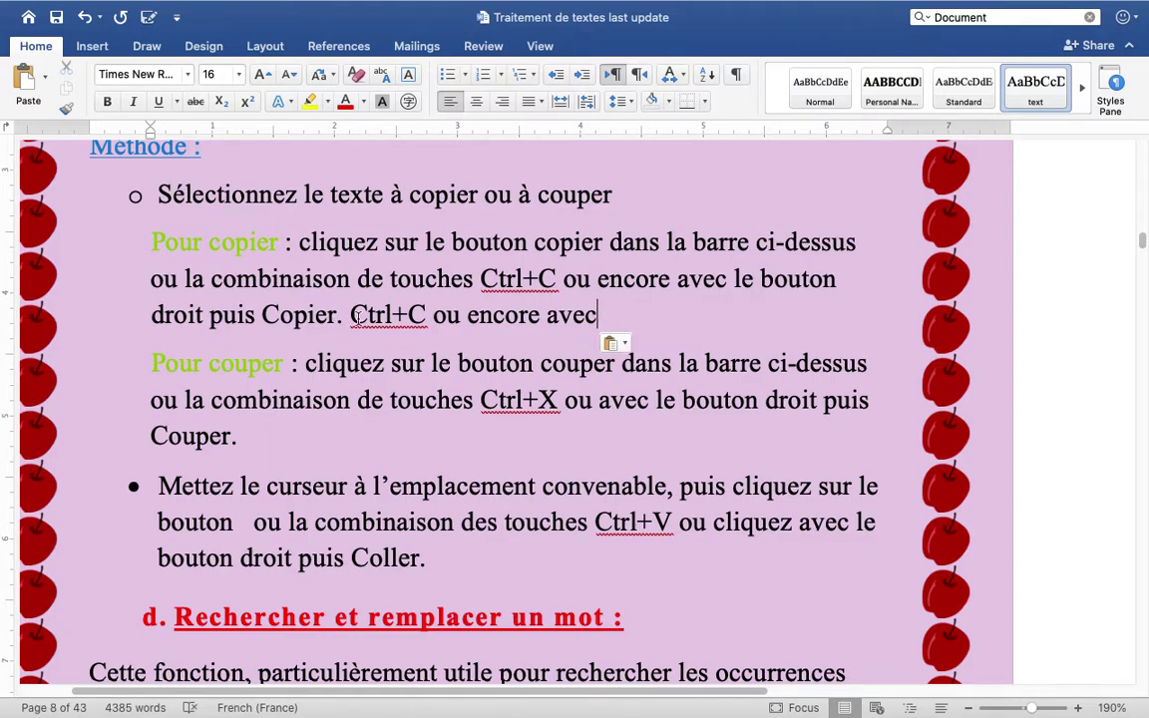
pyautogui.click(616, 343)
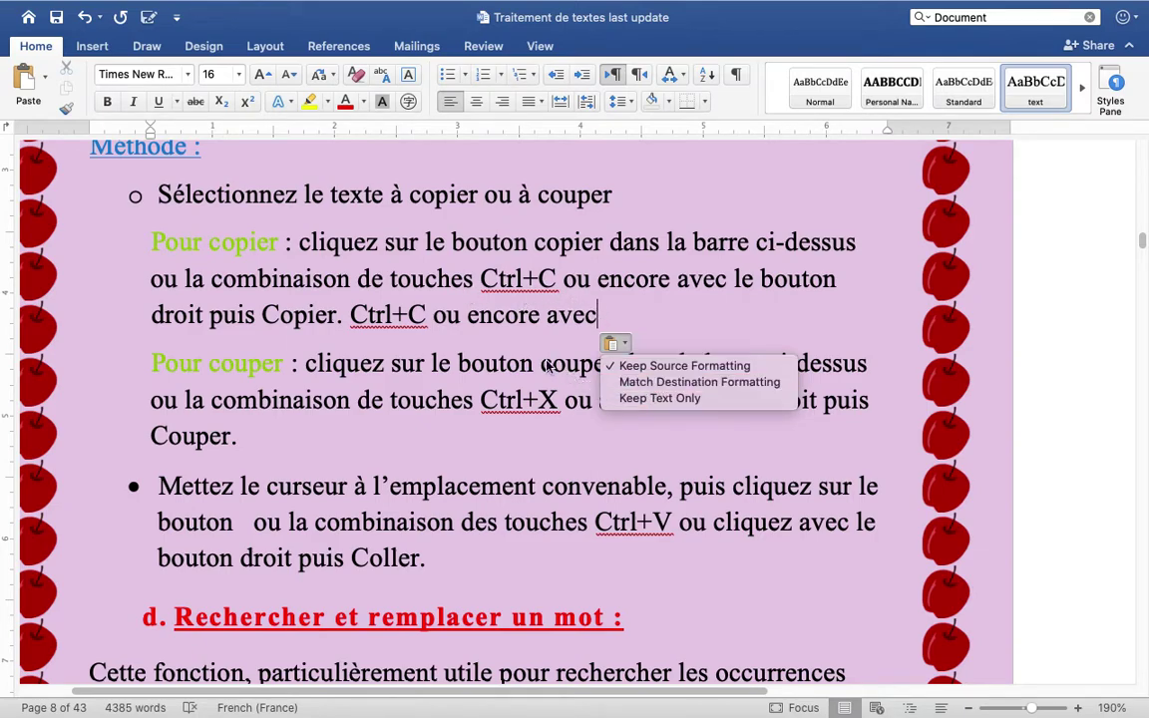
pyautogui.click(639, 305)
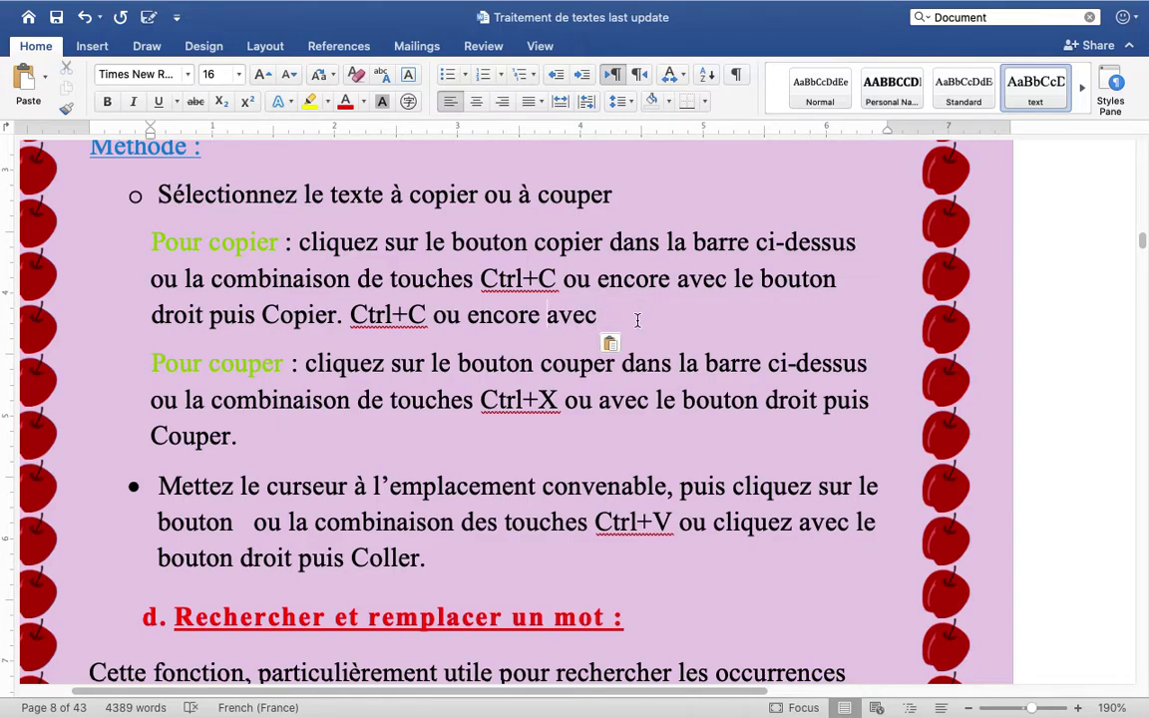
pyautogui.press('Left')
pyautogui.press('Left')
pyautogui.press('Left')
pyautogui.click(15, 72)
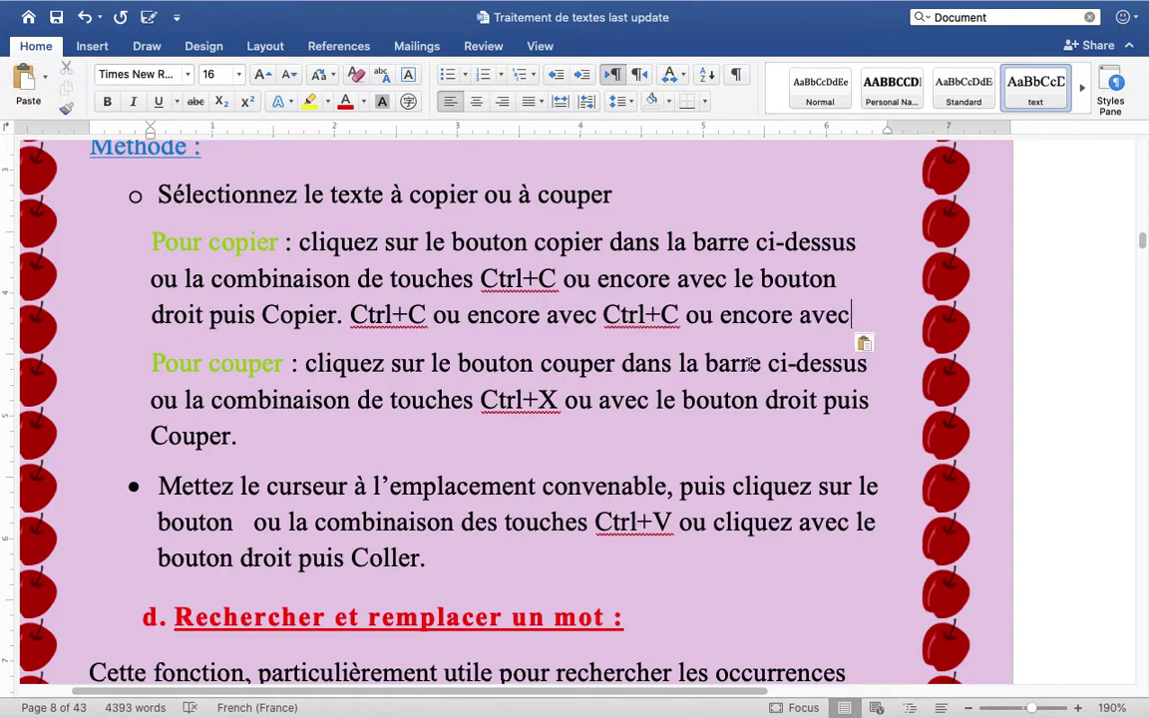
pyautogui.press('Return')
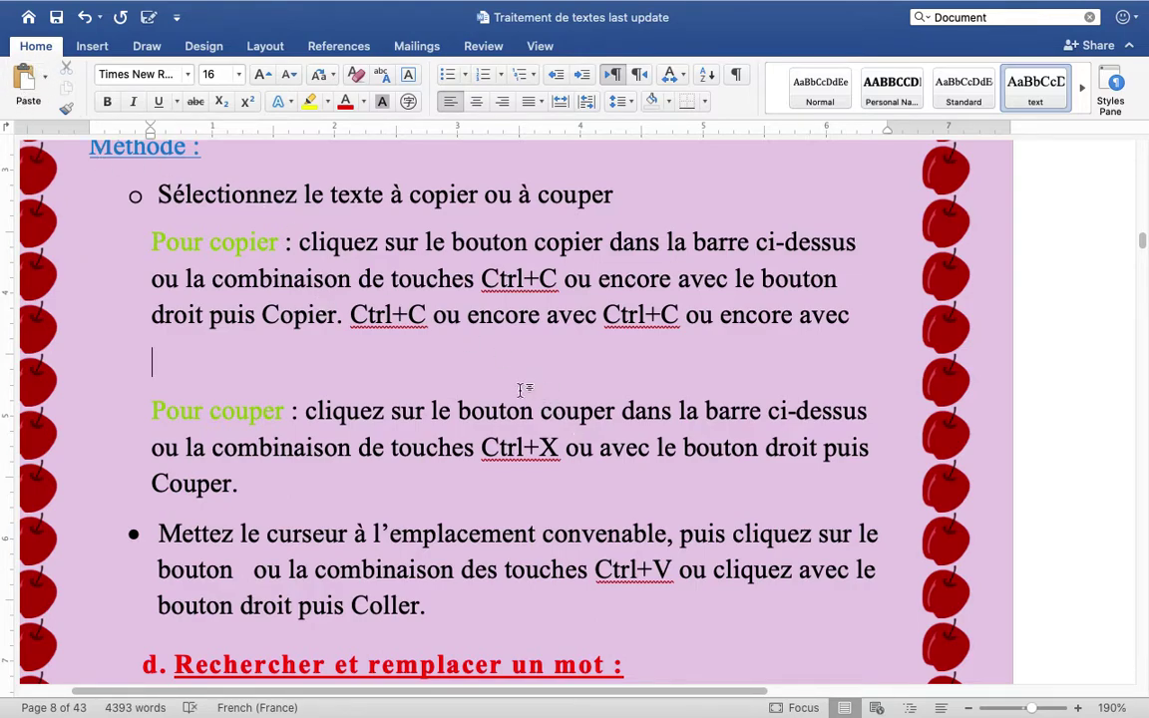
# - Select both pasted copies of 'Ctrl+C ou encore avec' and delete them
pyautogui.moveTo(351, 313); pyautogui.dragTo(849, 319)
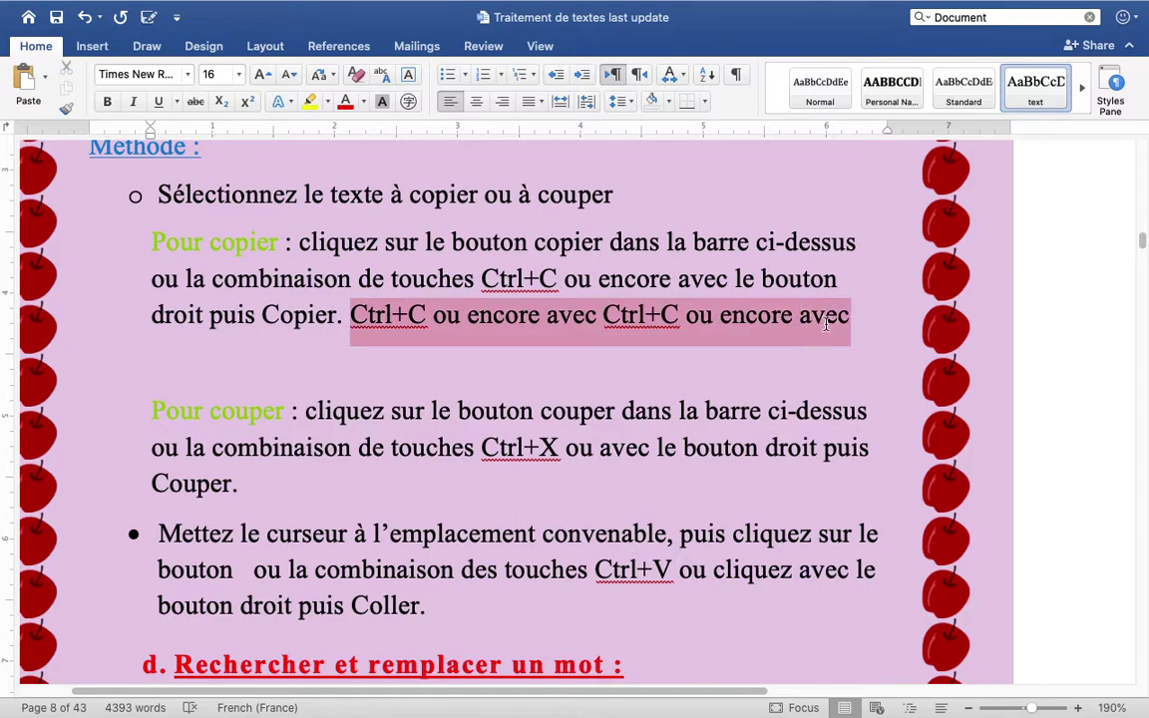
pyautogui.press('BackSpace')
pyautogui.scroll(-1, 826, 323)
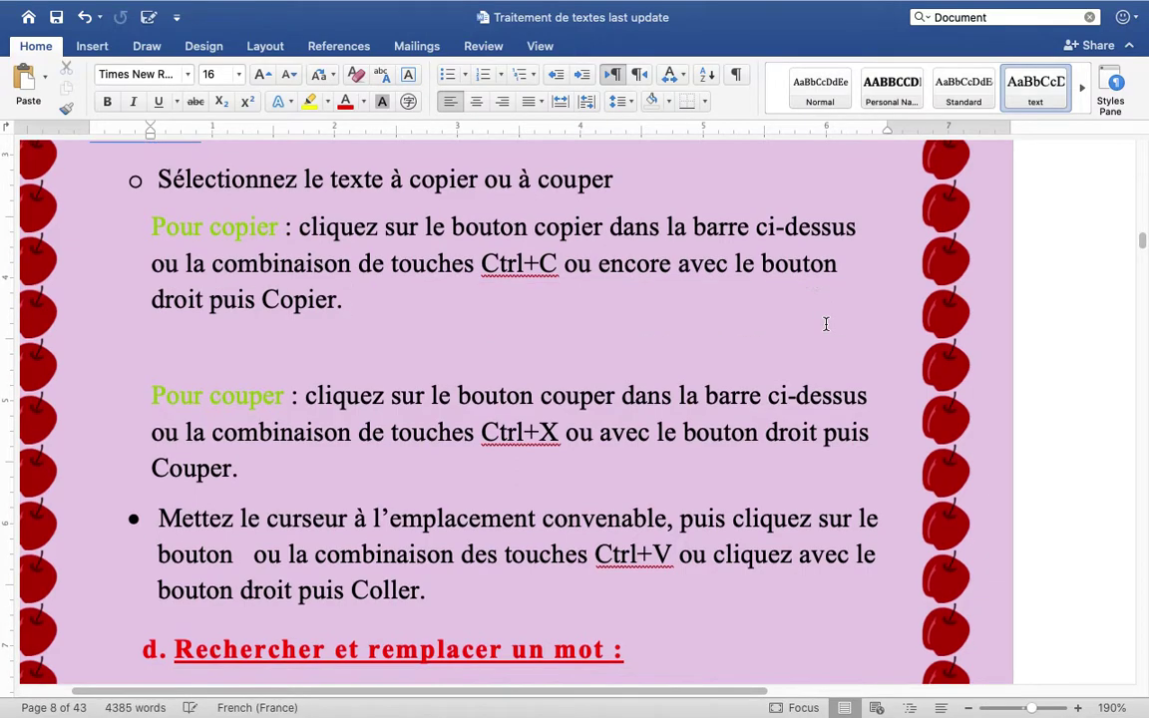
pyautogui.scroll(-4, 826, 323)
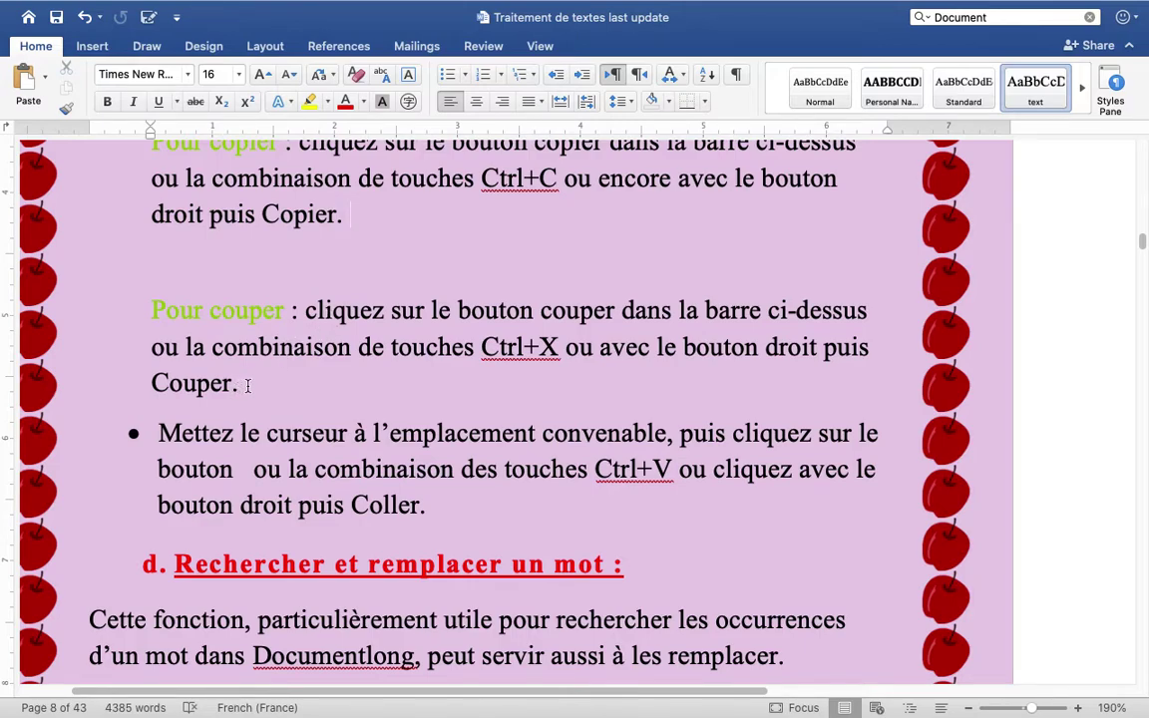
# - Cut 'ou avec le bouton droit puis Couper.' from the Pour couper paragraph with Cmd+X
pyautogui.moveTo(247, 386); pyautogui.dragTo(567, 346)
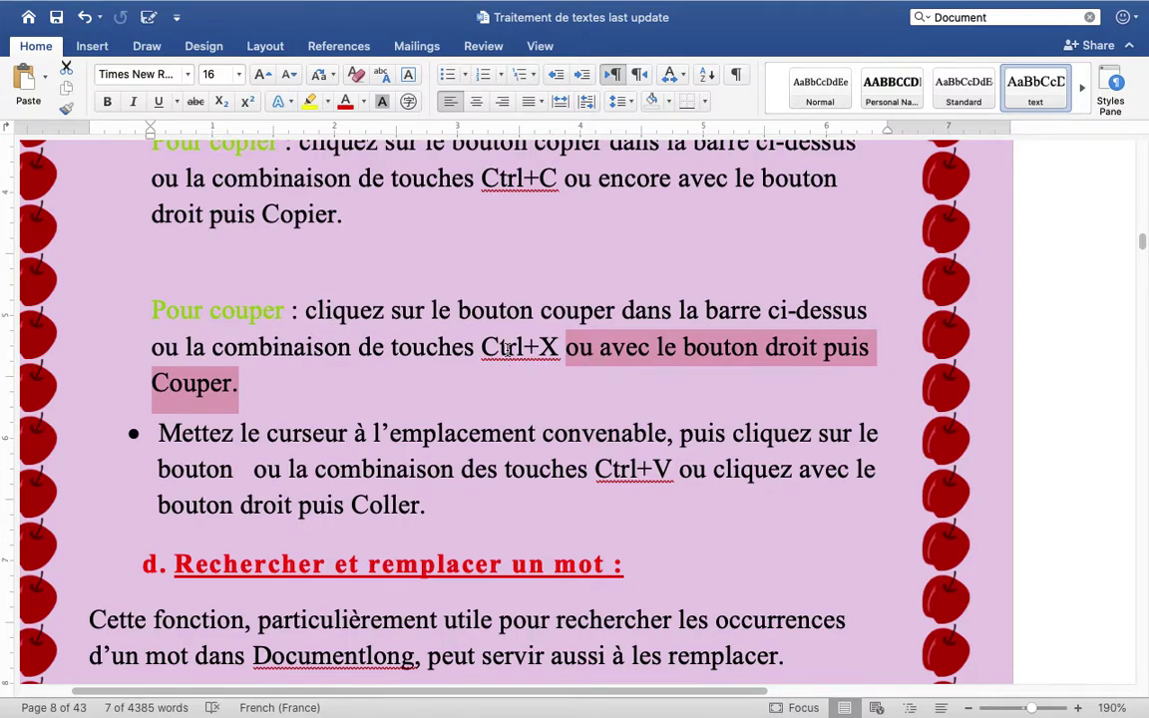
pyautogui.press('super+x')
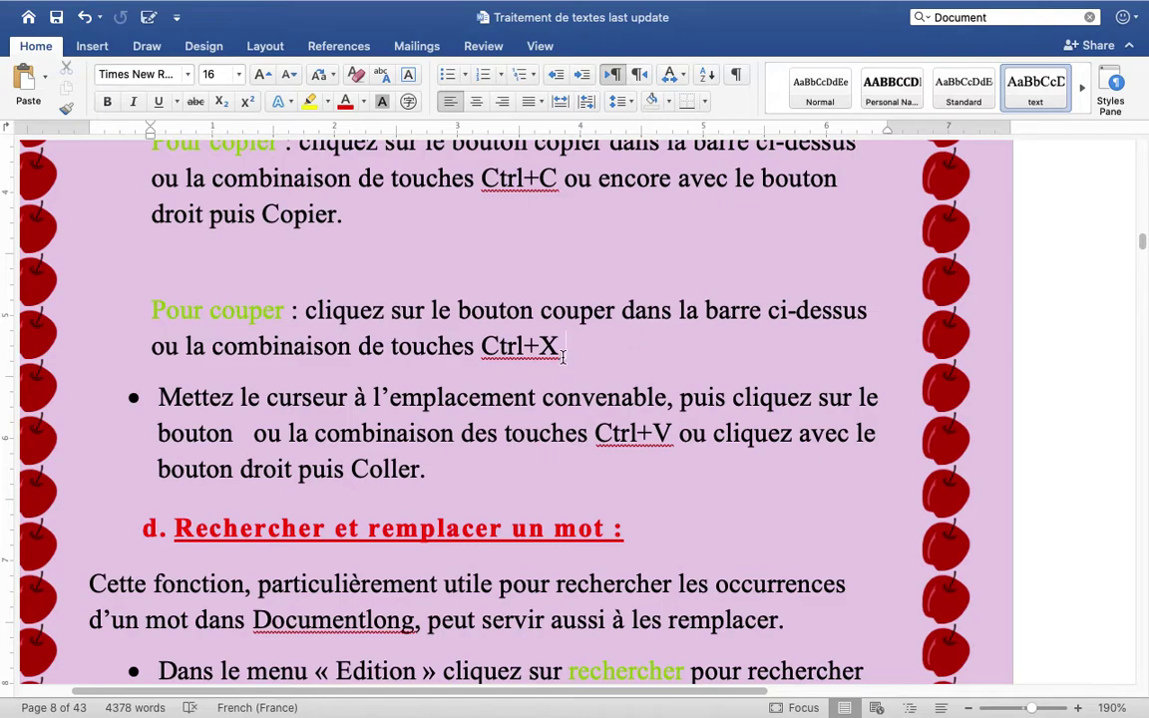
# - Paste the phrase back after Ctrl+X, then remove a stray copy pasted after 'Copier.'
pyautogui.press('super+v')
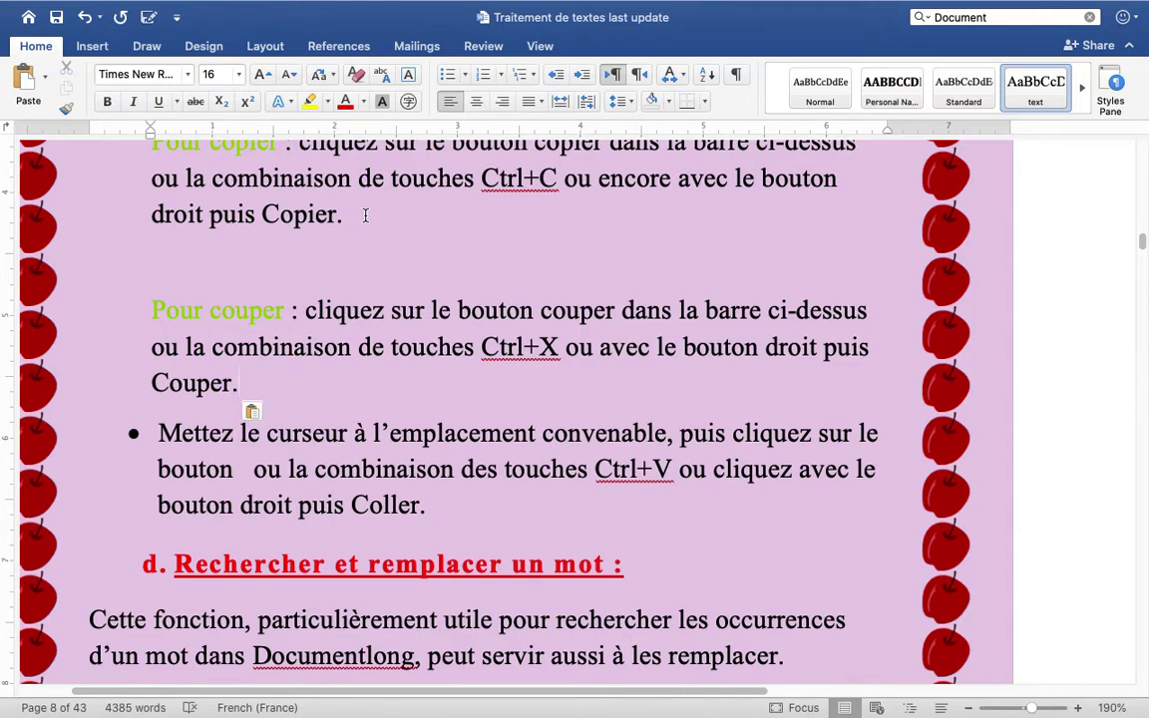
pyautogui.press('super+v')
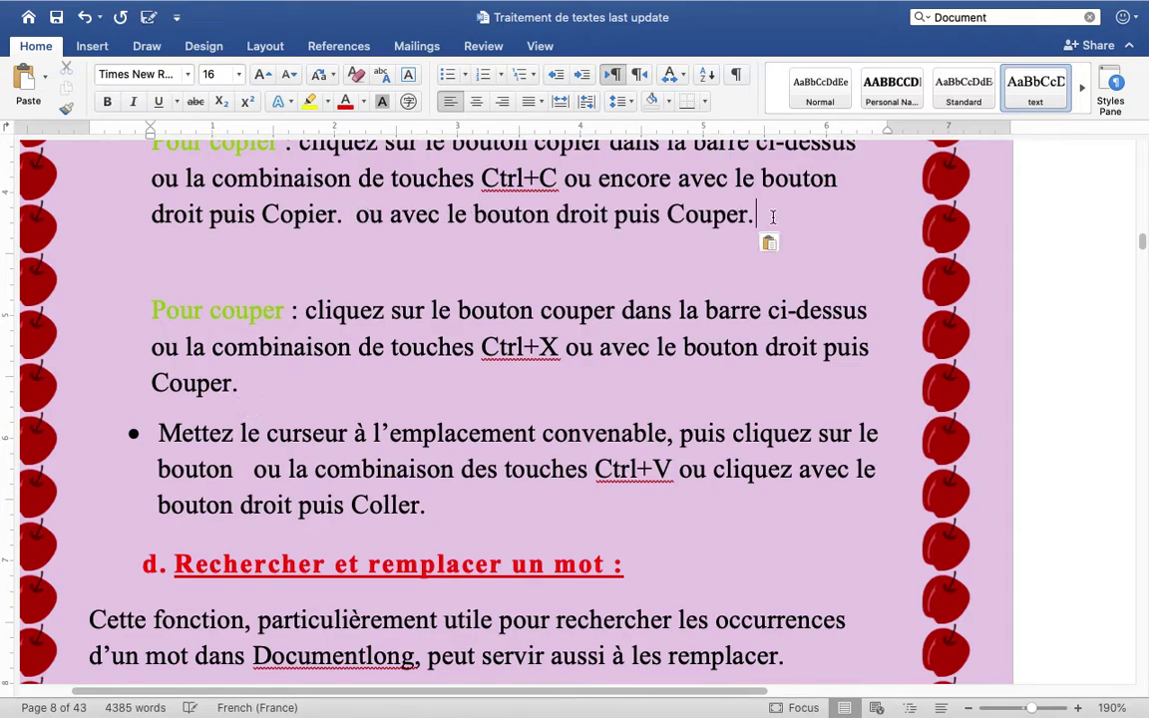
pyautogui.moveTo(760, 221); pyautogui.dragTo(357, 225)
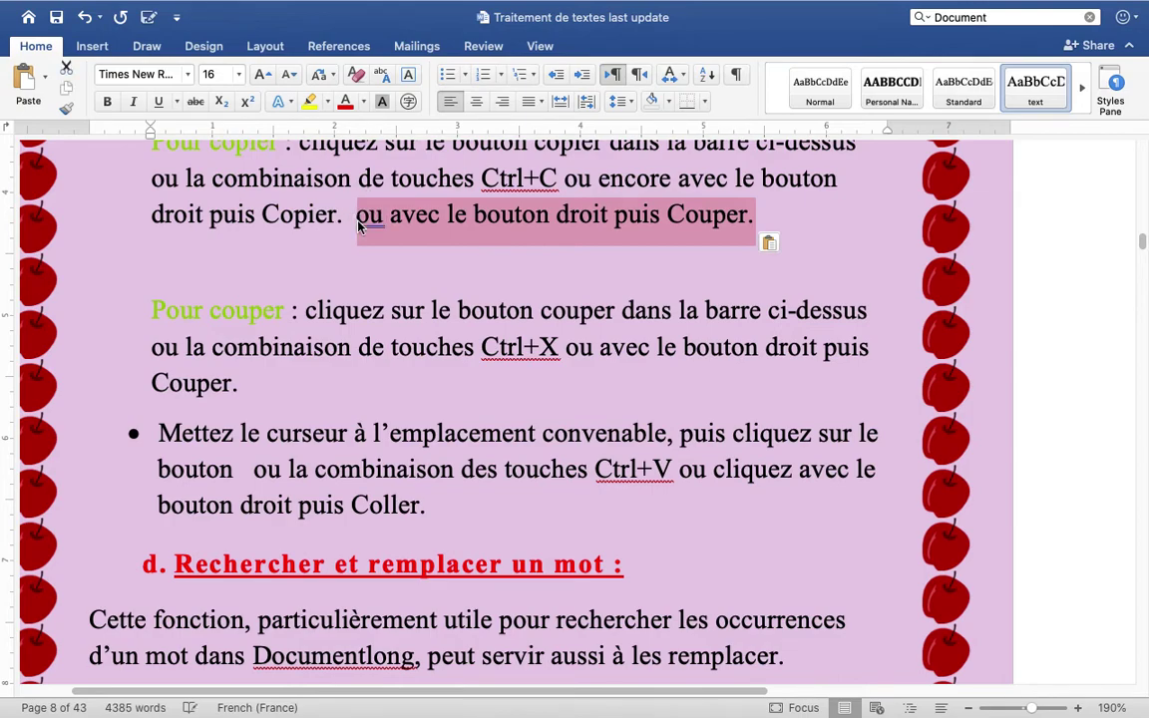
pyautogui.press('BackSpace')
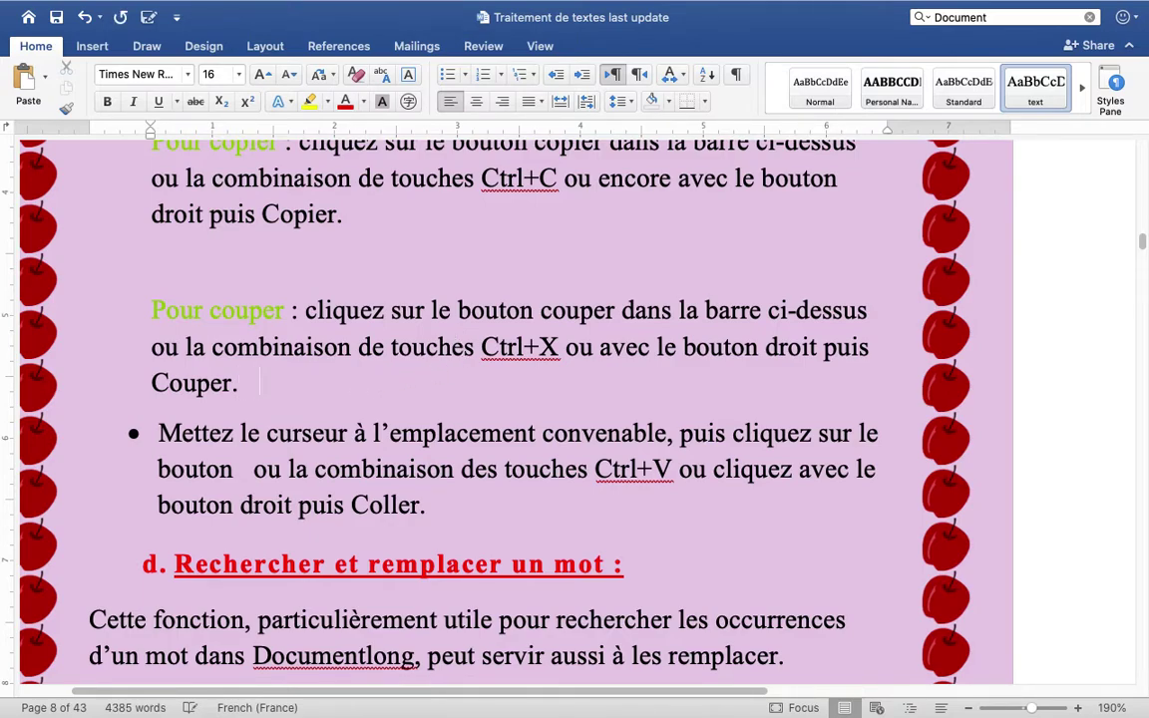
# - Paste another copy after 'Couper.' and cut that duplicate away
pyautogui.press('super+v')
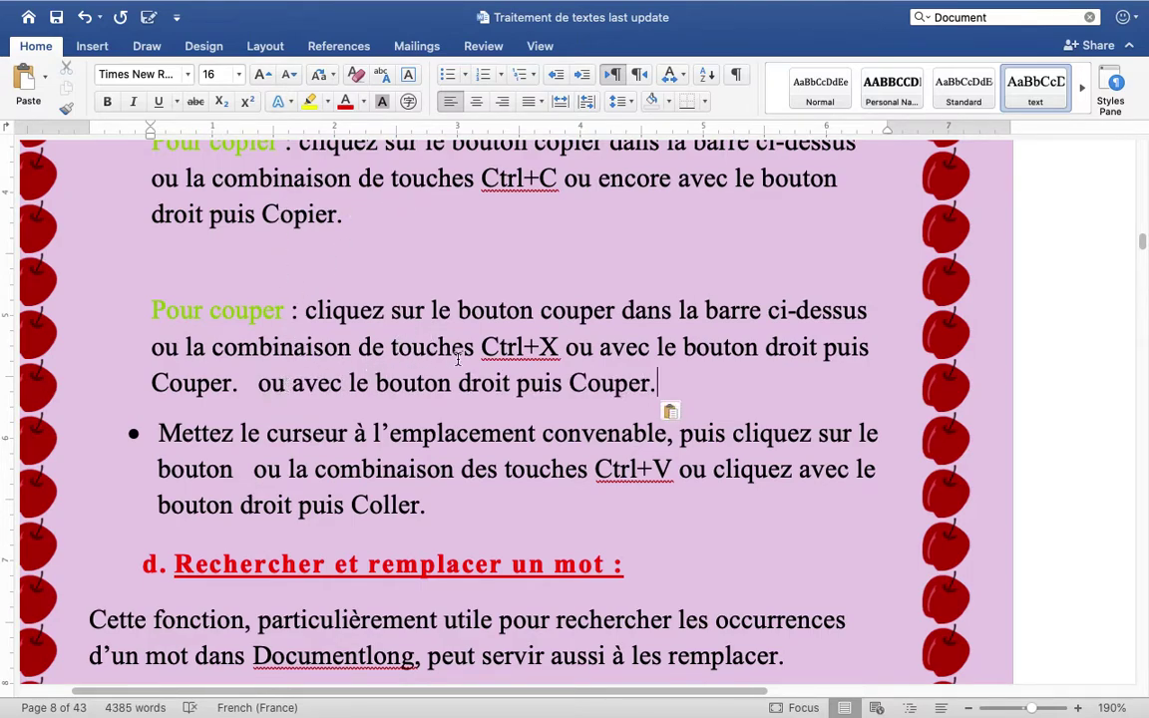
pyautogui.moveTo(654, 383); pyautogui.dragTo(259, 385)
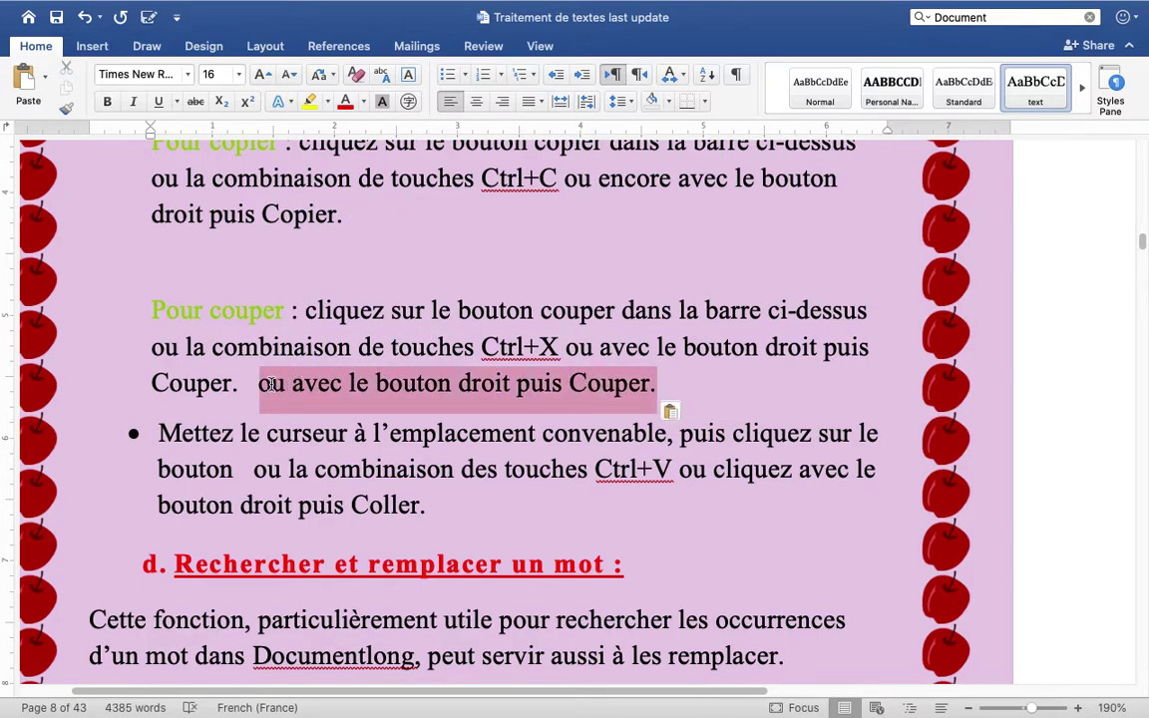
pyautogui.press('super+x')
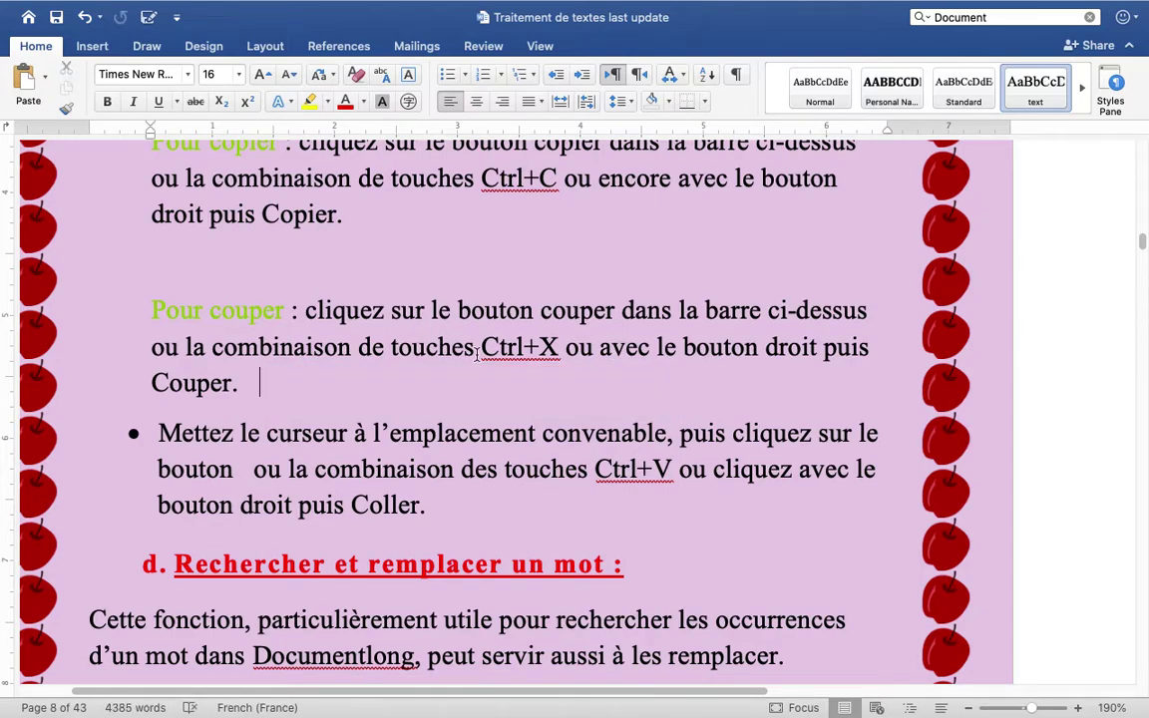
pyautogui.moveTo(481, 347); pyautogui.dragTo(847, 369)
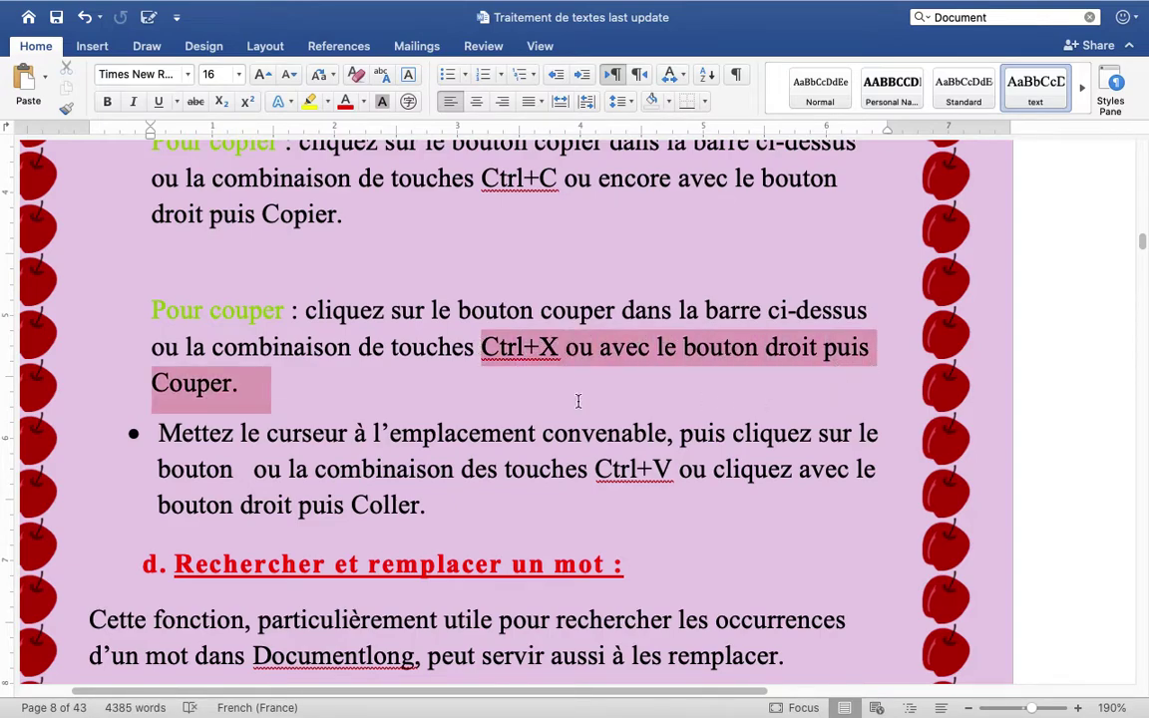
pyautogui.moveTo(578, 401); pyautogui.dragTo(241, 383)
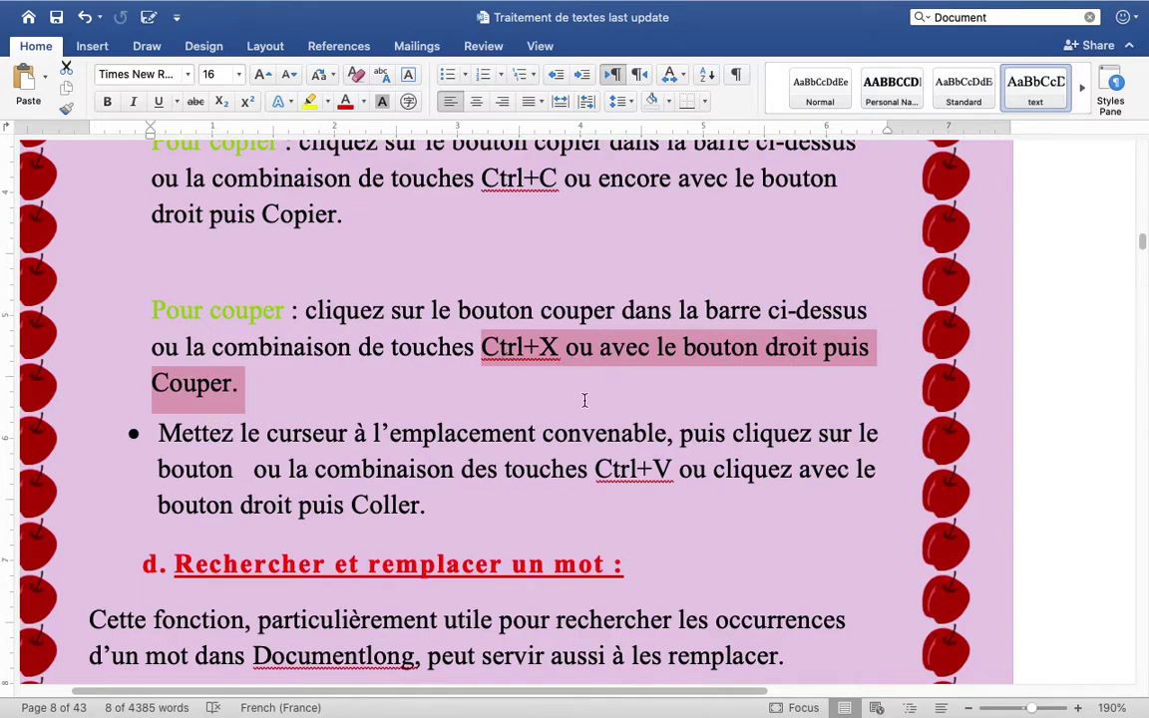
pyautogui.rightClick(629, 356)
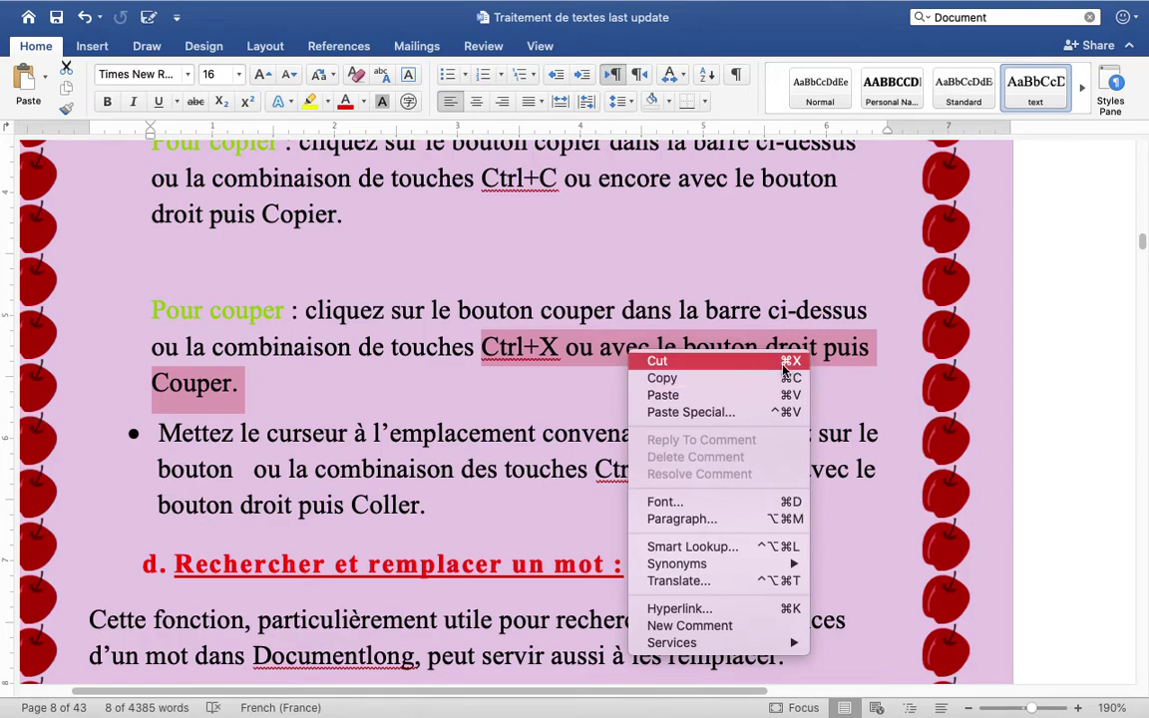
pyautogui.click(648, 363)
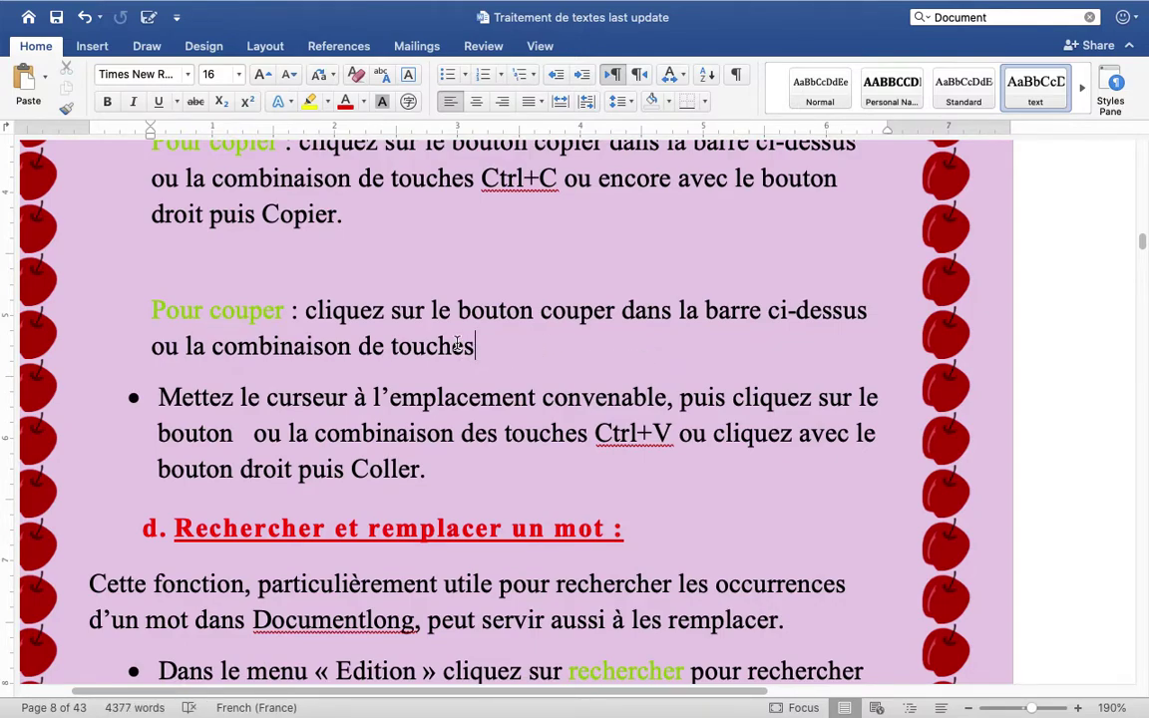
pyautogui.hotkey('ctrl', 'v')
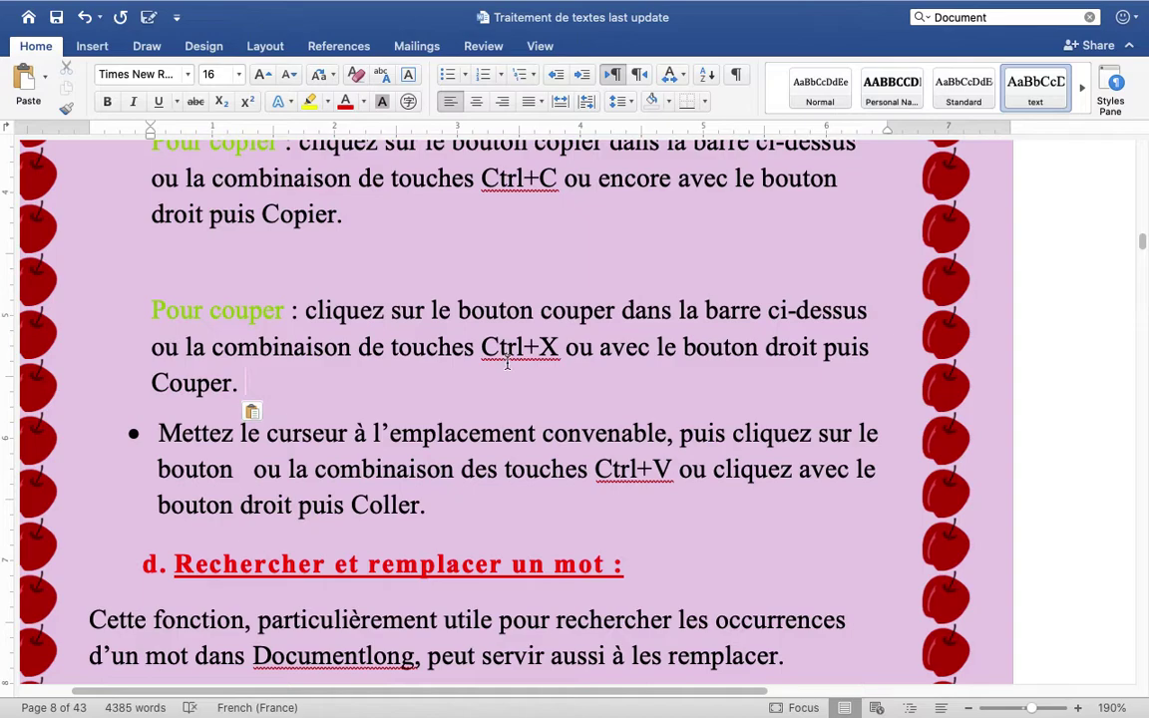
# - Cut 'touches Ctrl+X … Couper.' with the ribbon, undo a paste after 'Copier.', and paste it after 'de'
pyautogui.moveTo(478, 344); pyautogui.dragTo(513, 401)
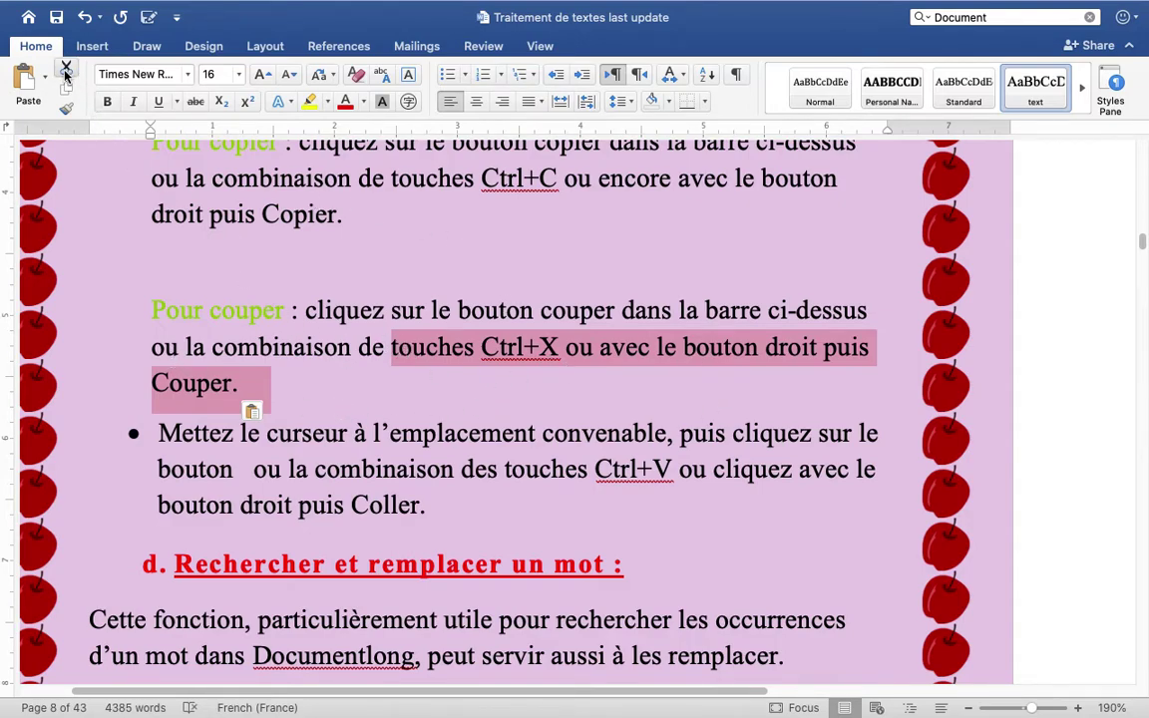
pyautogui.click(66, 74)
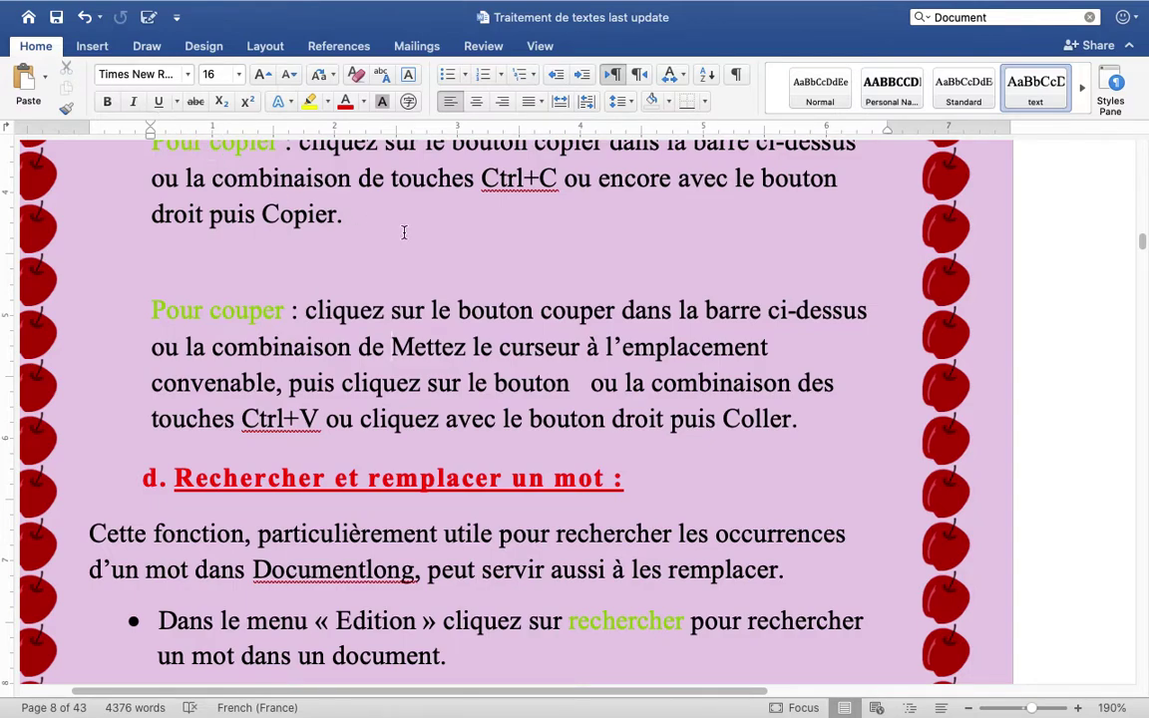
pyautogui.click(373, 221)
pyautogui.press('super+v')
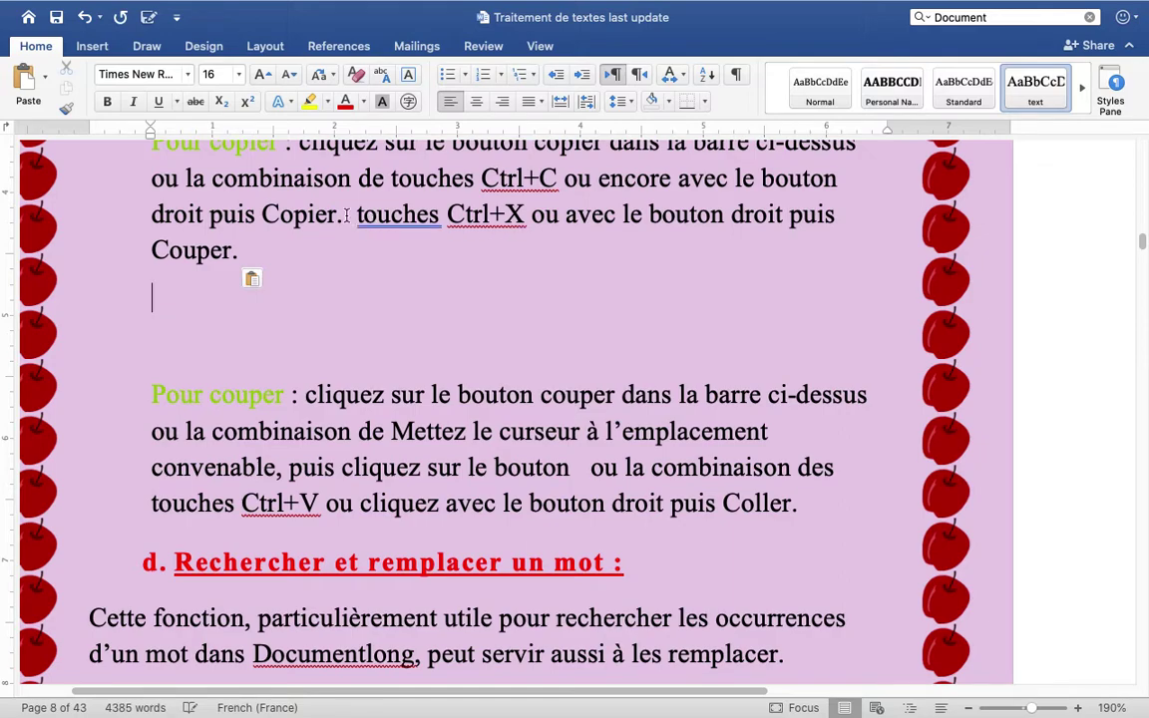
pyautogui.click(84, 17)
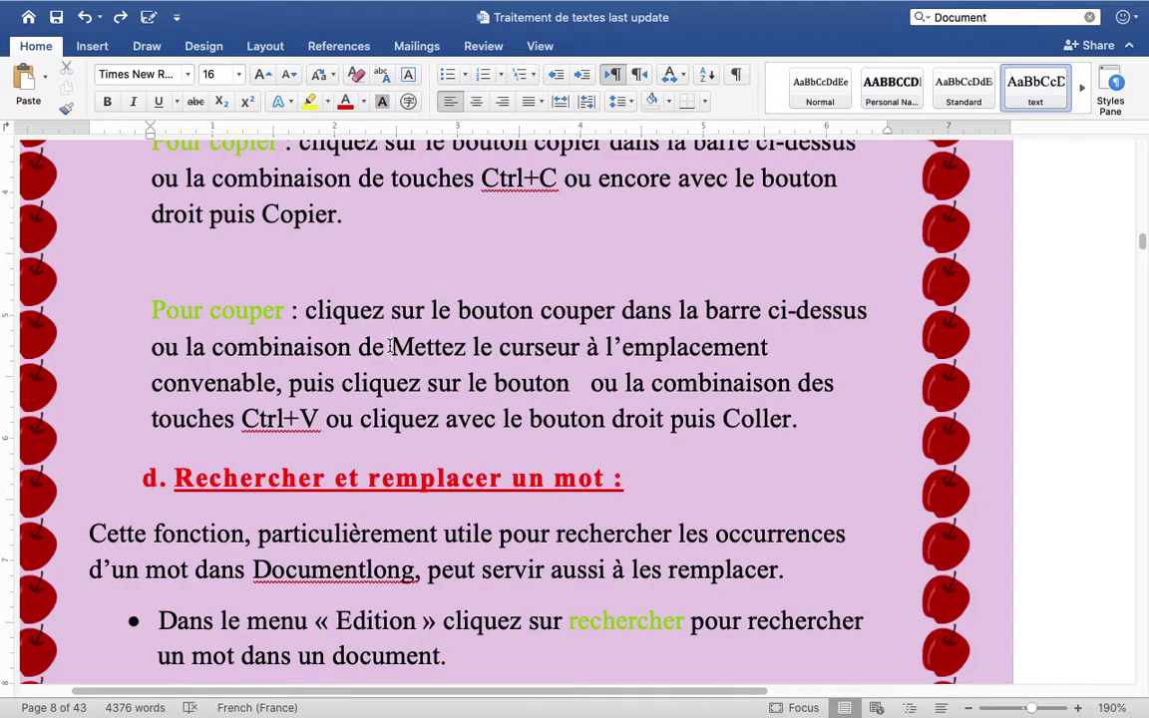
pyautogui.press('super+v')
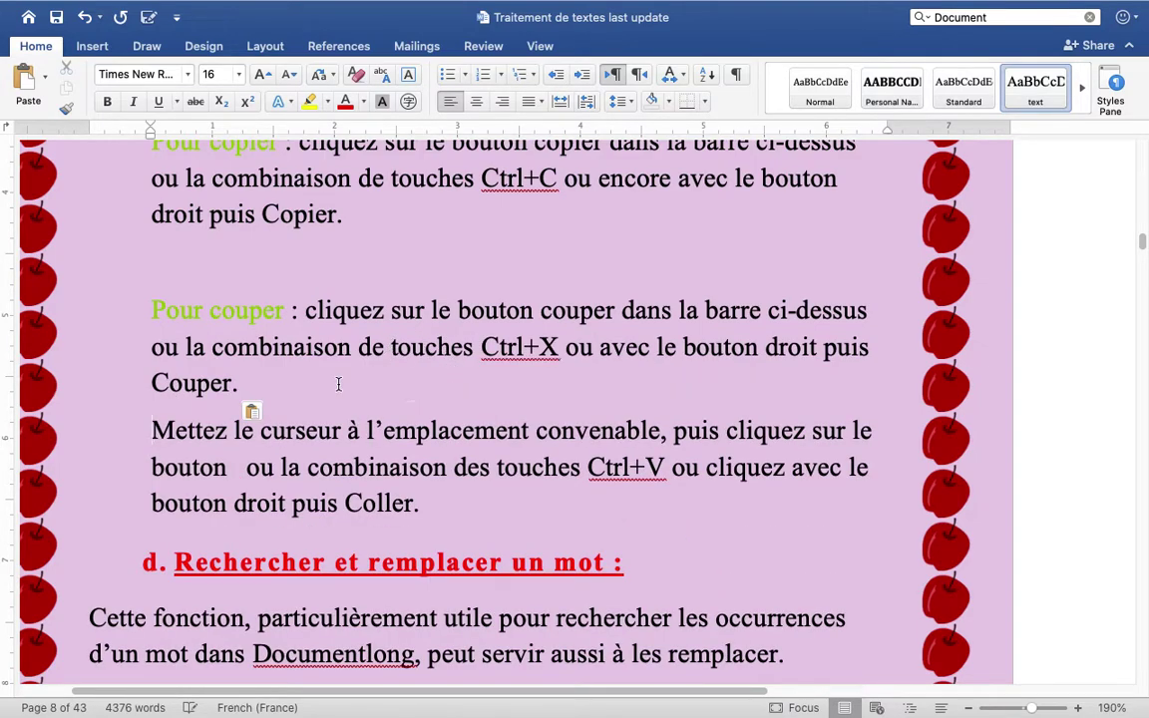
pyautogui.scroll(-3, 338, 384)
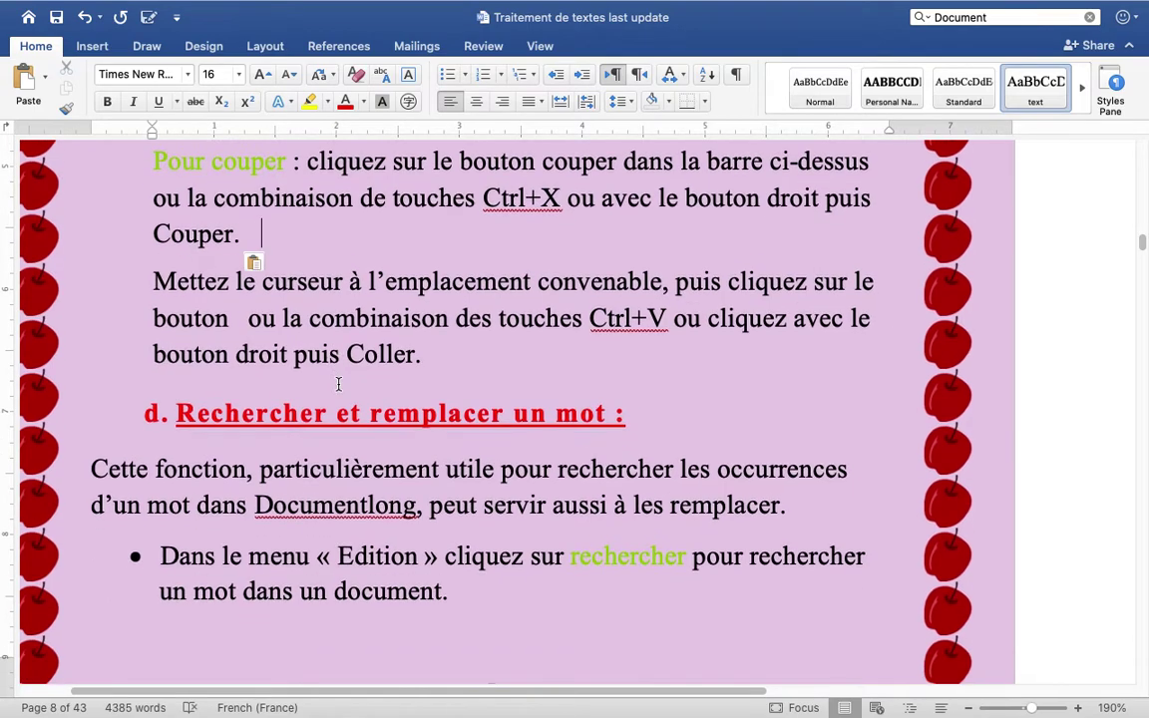
pyautogui.scroll(-2, 338, 384)
pyautogui.scroll(-1, 338, 383)
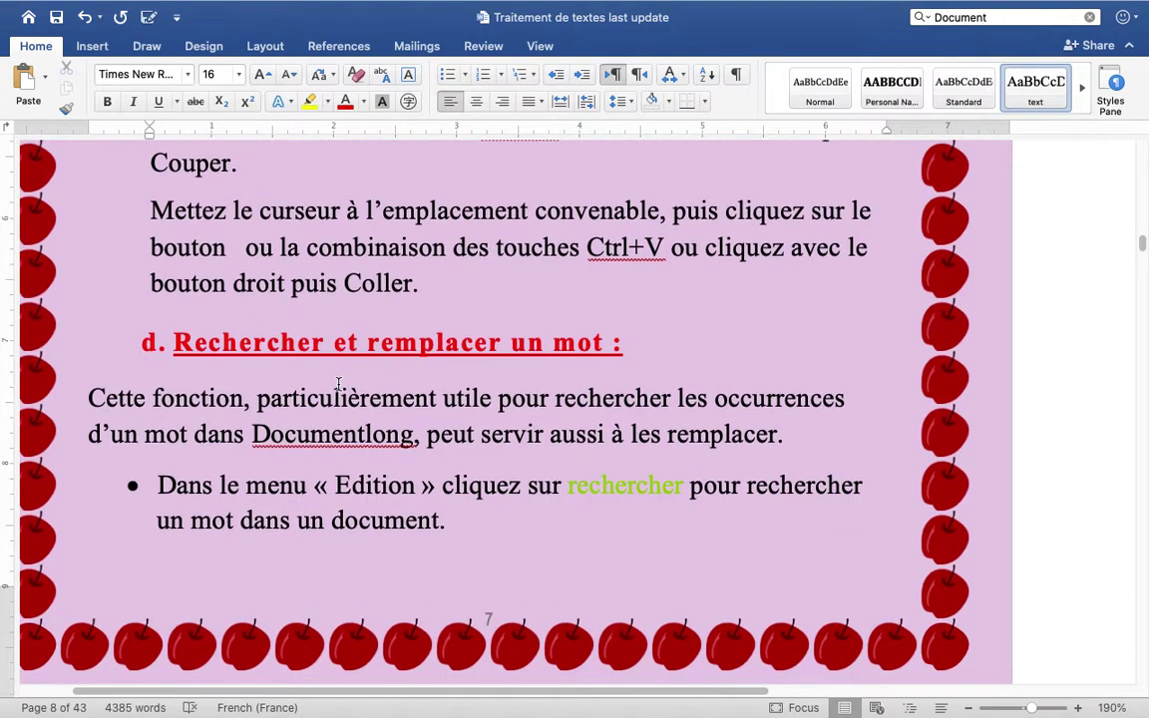
pyautogui.scroll(5, 329, 385)
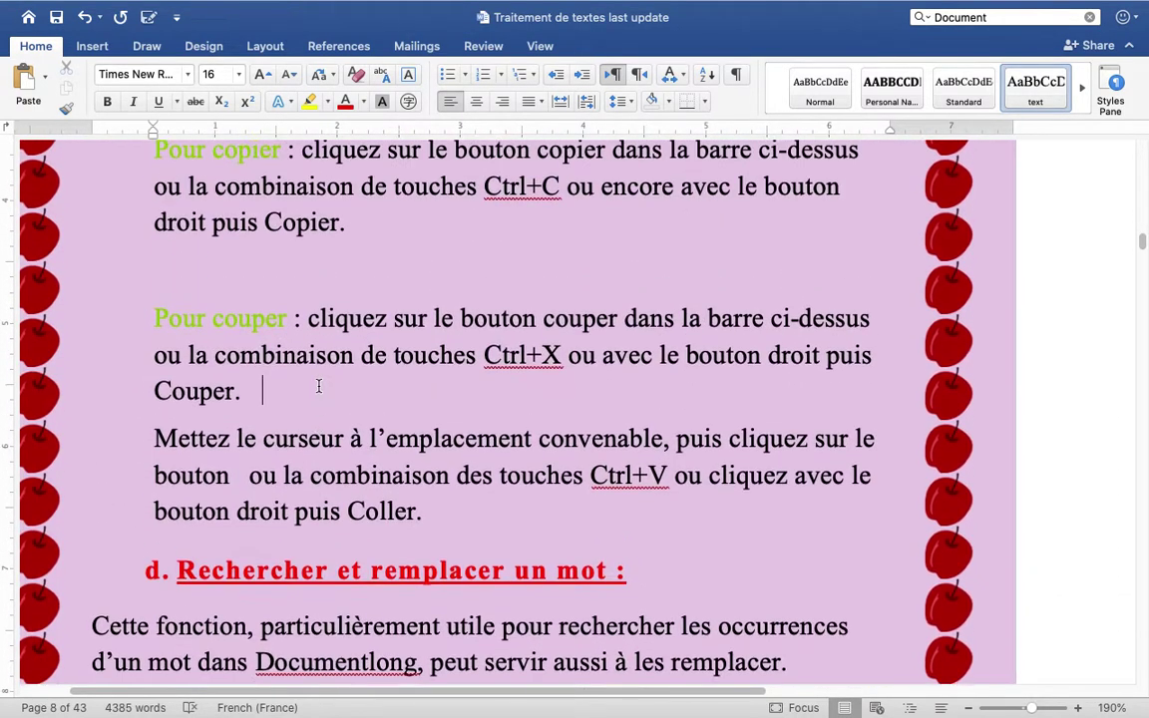
pyautogui.scroll(2, 319, 386)
pyautogui.scroll(2, 319, 386)
pyautogui.scroll(1, 319, 386)
pyautogui.scroll(-2, 319, 386)
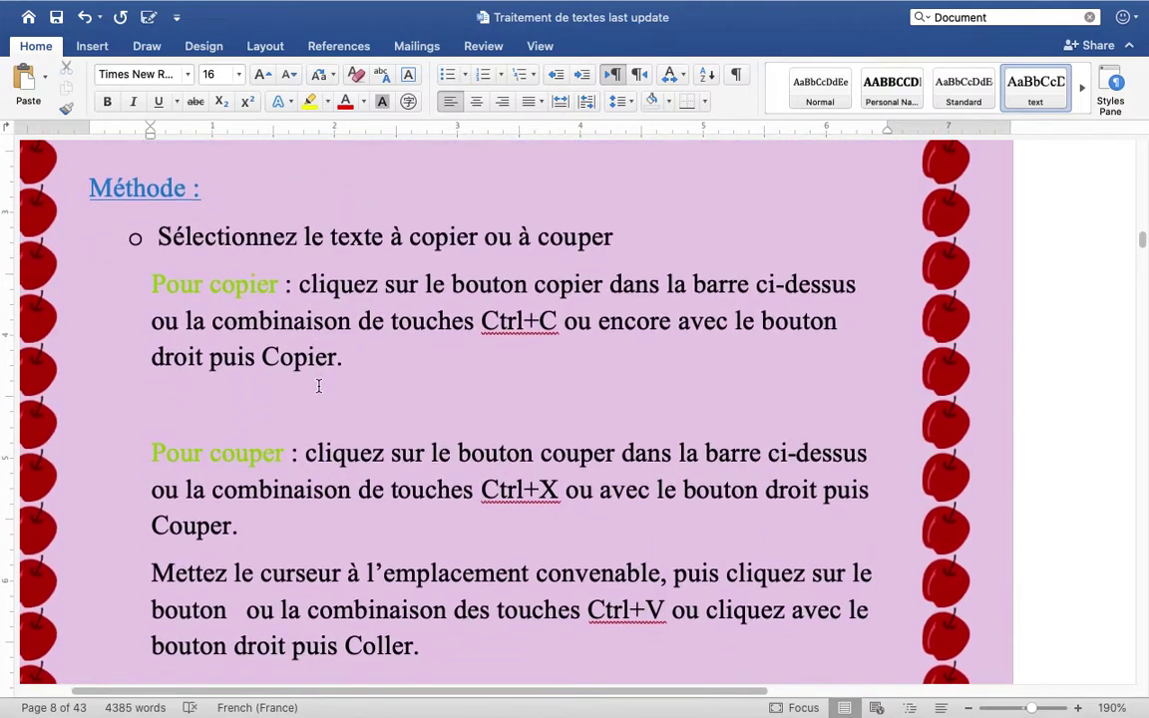
pyautogui.scroll(-1, 319, 385)
pyautogui.press('super+v')
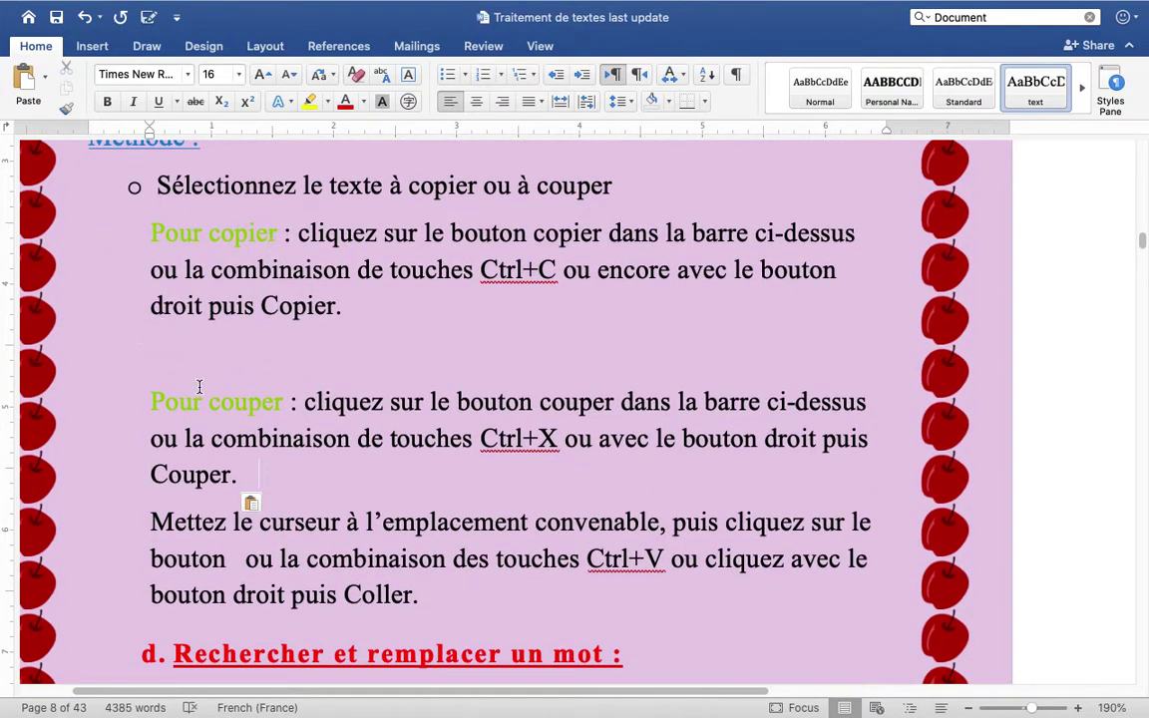
pyautogui.scroll(-2, 300, 399)
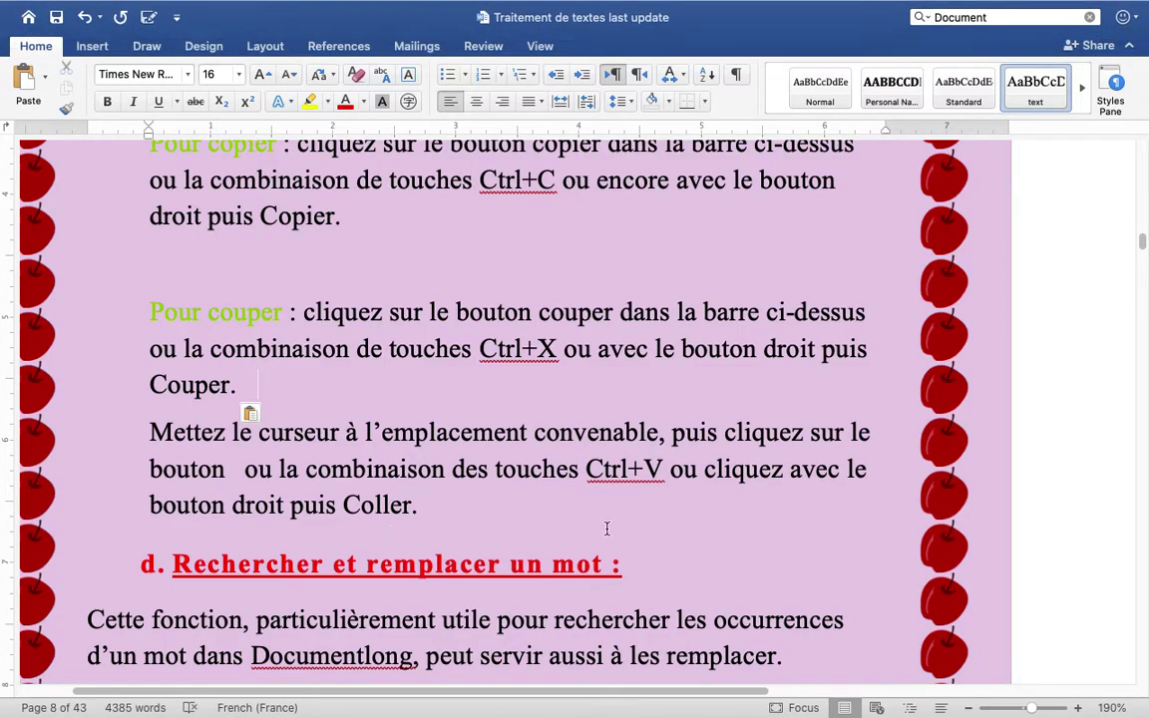
pyautogui.scroll(-2, 661, 521)
pyautogui.scroll(-3, 661, 521)
pyautogui.scroll(-3, 661, 521)
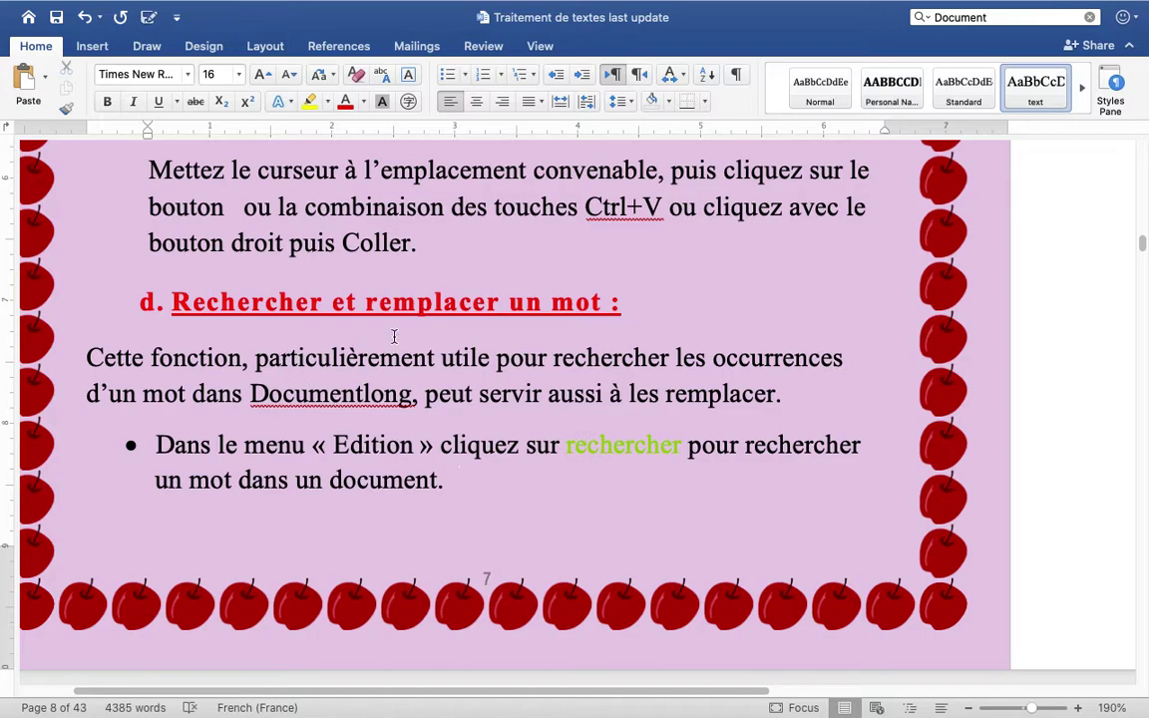
pyautogui.scroll(-2, 441, 436)
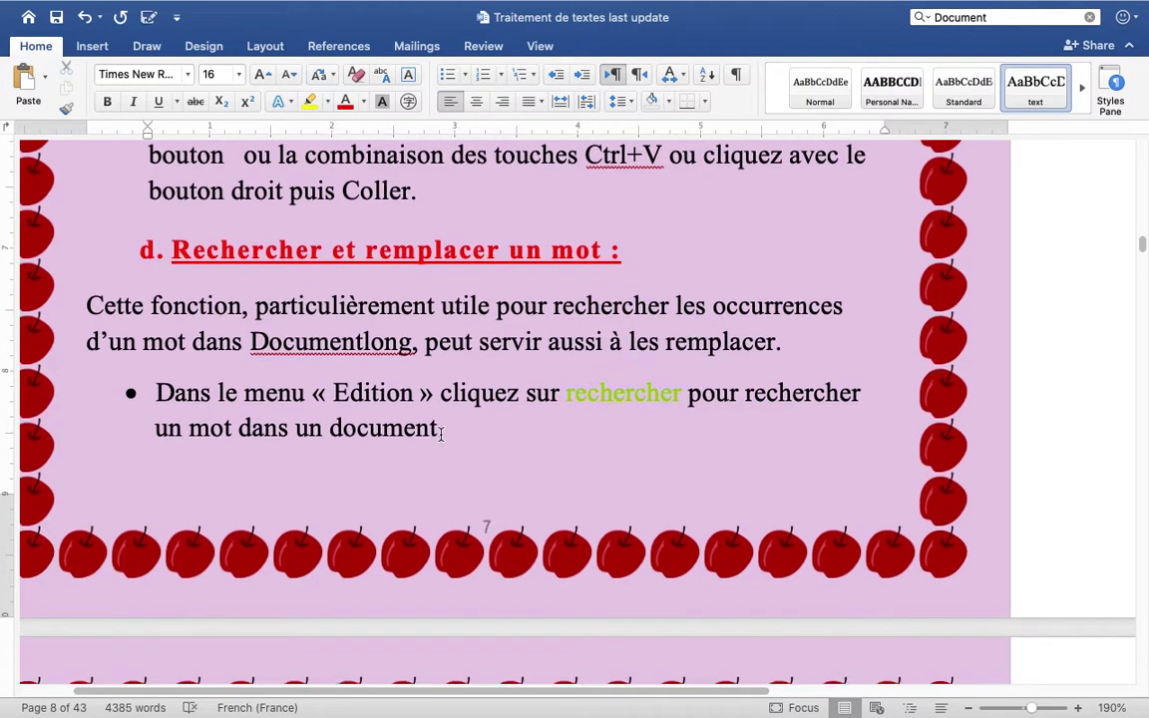
pyautogui.scroll(-2, 440, 433)
pyautogui.scroll(-2, 442, 440)
pyautogui.scroll(-1, 441, 439)
pyautogui.scroll(4, 441, 436)
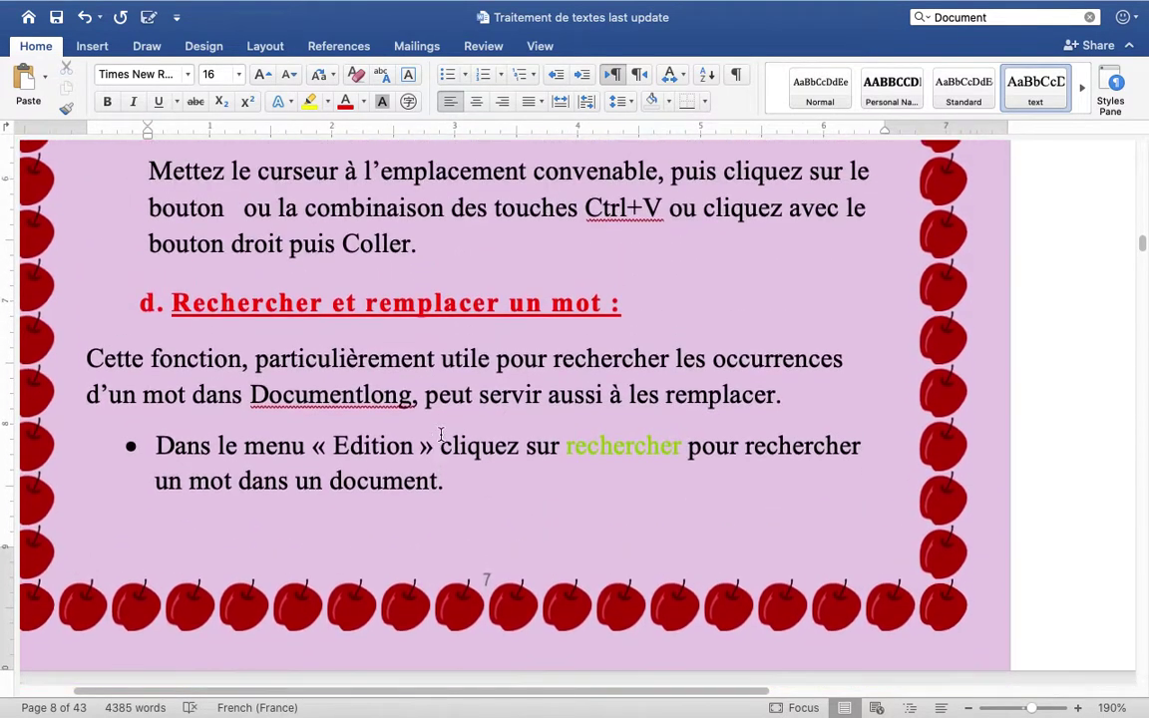